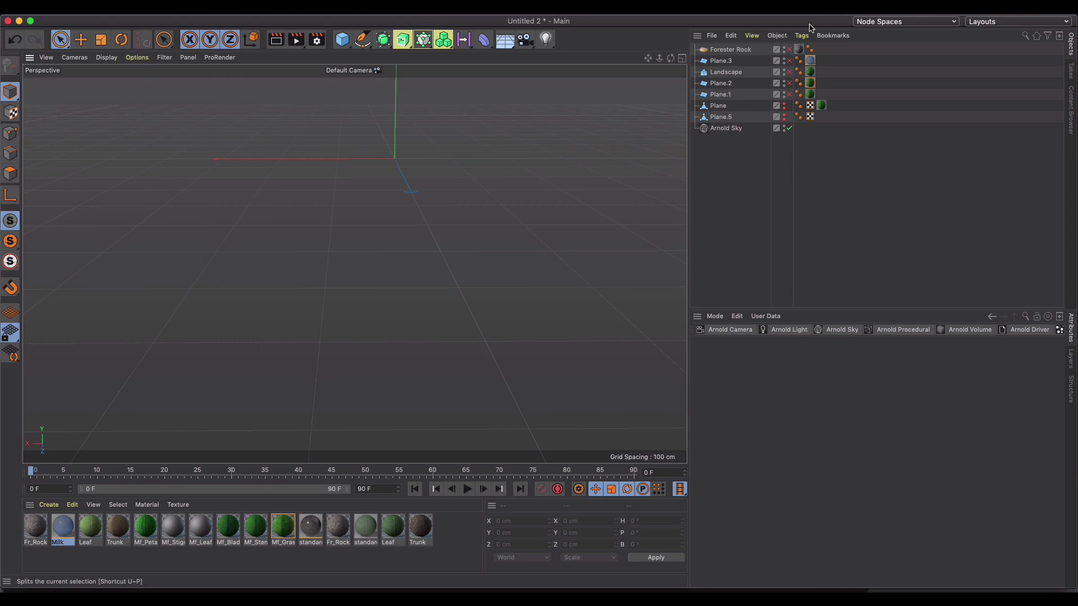
Add a Forester Rock object at the scene origin and zoom out the Arnold IPR preview.
click(647, 13)
mouse_move(702, 207)
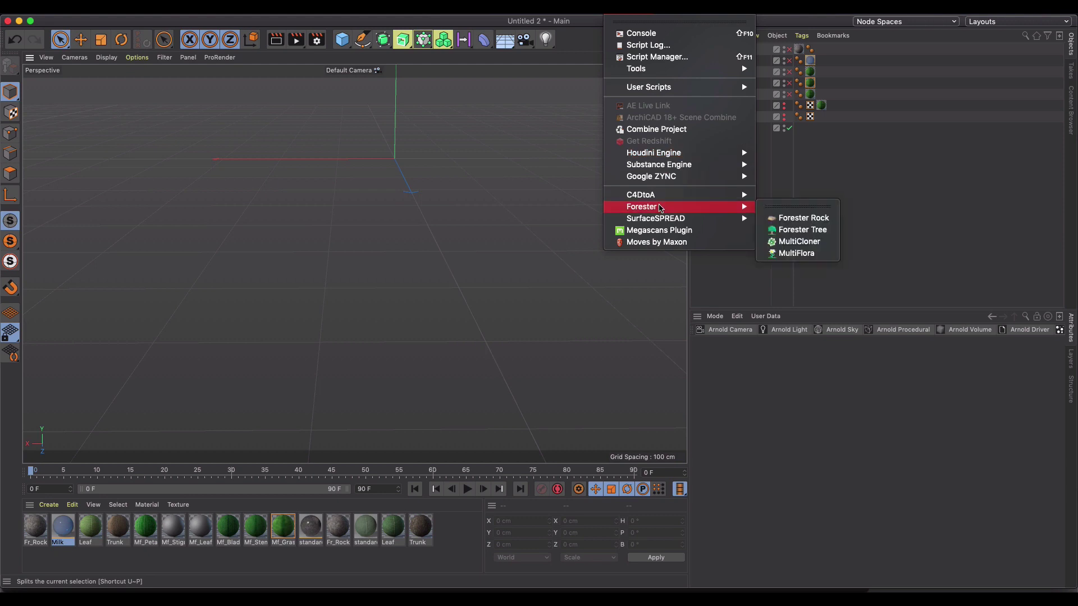
click(797, 217)
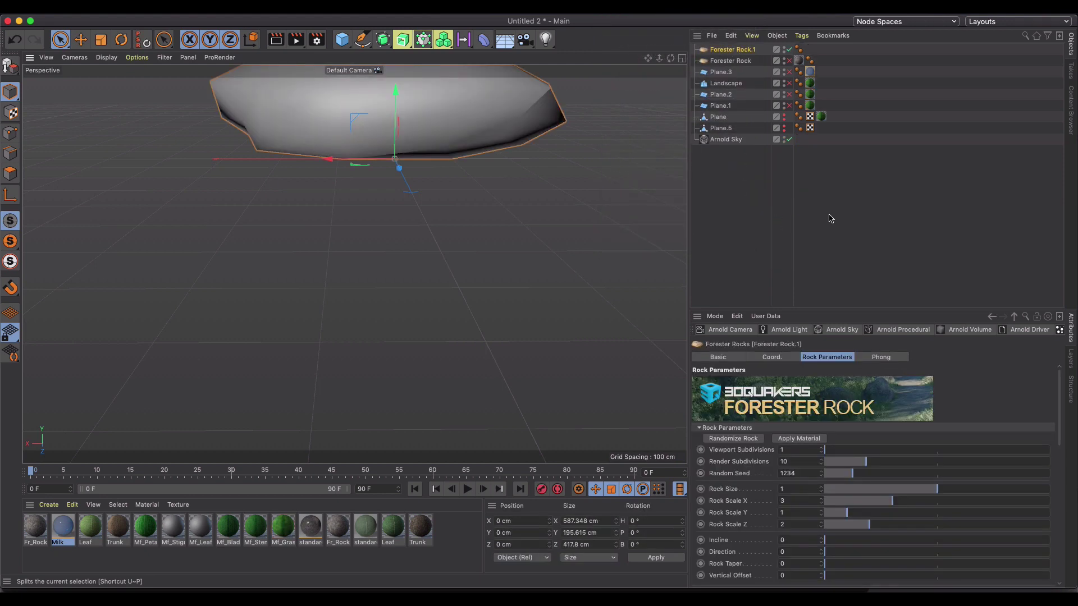
scroll(396, 149, down, 2)
alt+middle_drag(396, 149, 396, 213)
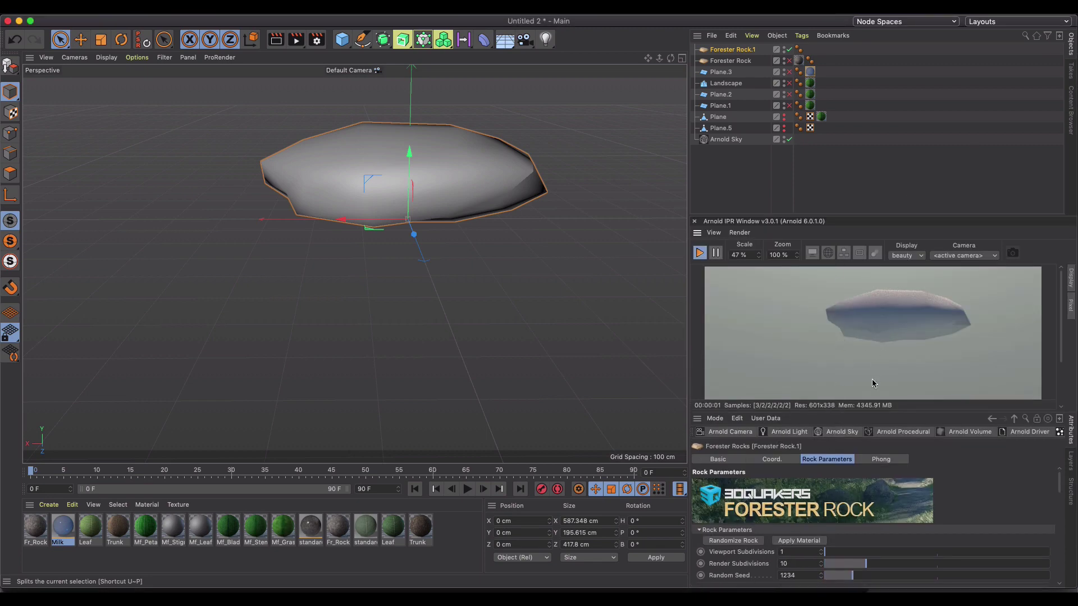
scroll(883, 343, down, 2)
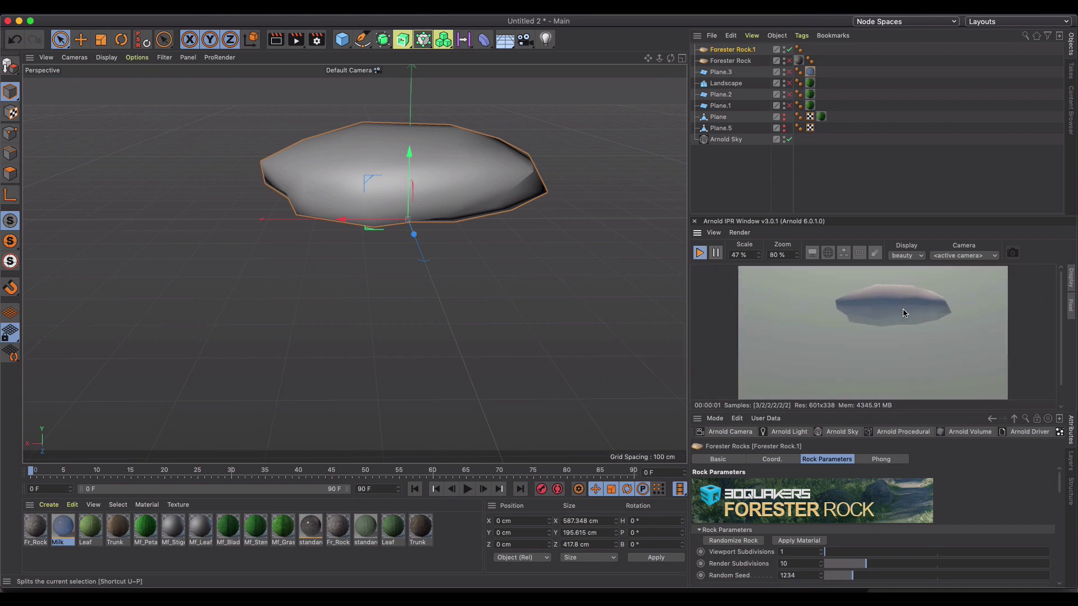
scroll(905, 313, down, 2)
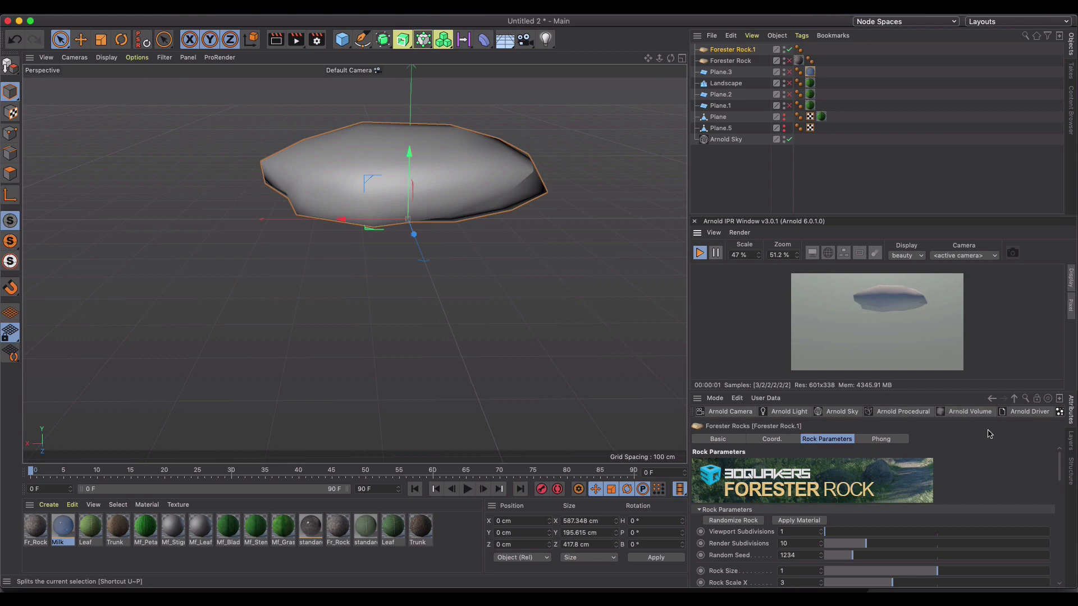
Raise the rock's Random Seed to 1243 and drag Rock Size down to 0.54.
click(821, 553)
click(820, 552)
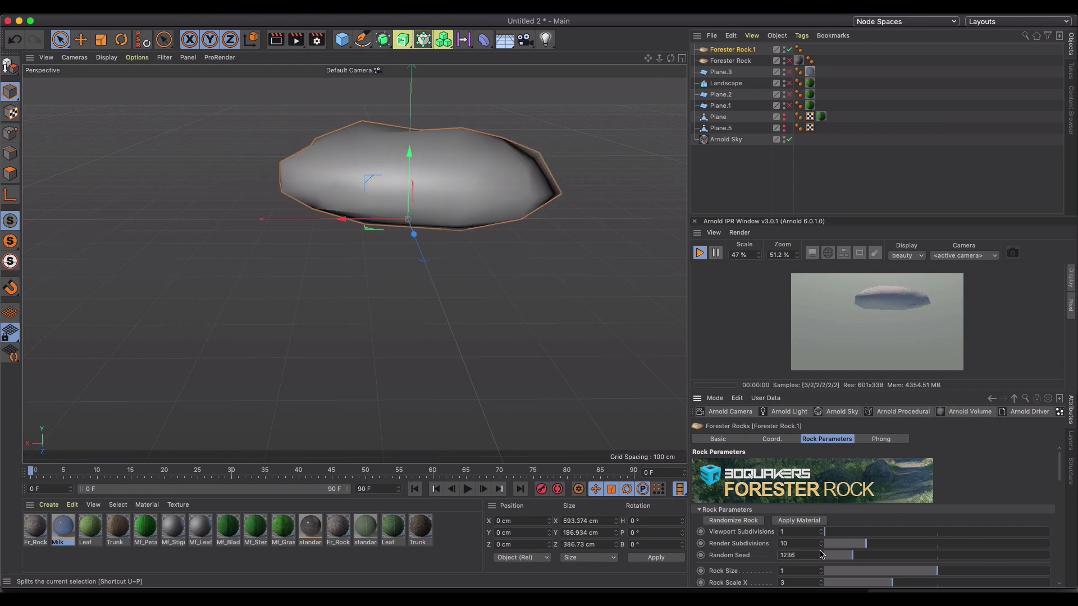
click(820, 553)
click(820, 552)
click(820, 553)
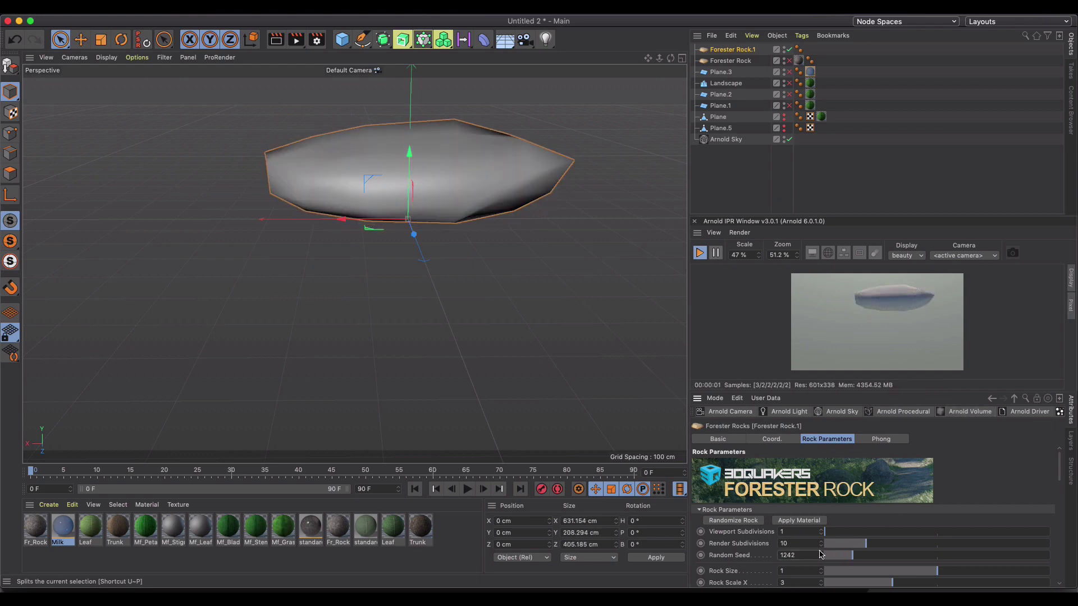
click(821, 553)
click(820, 553)
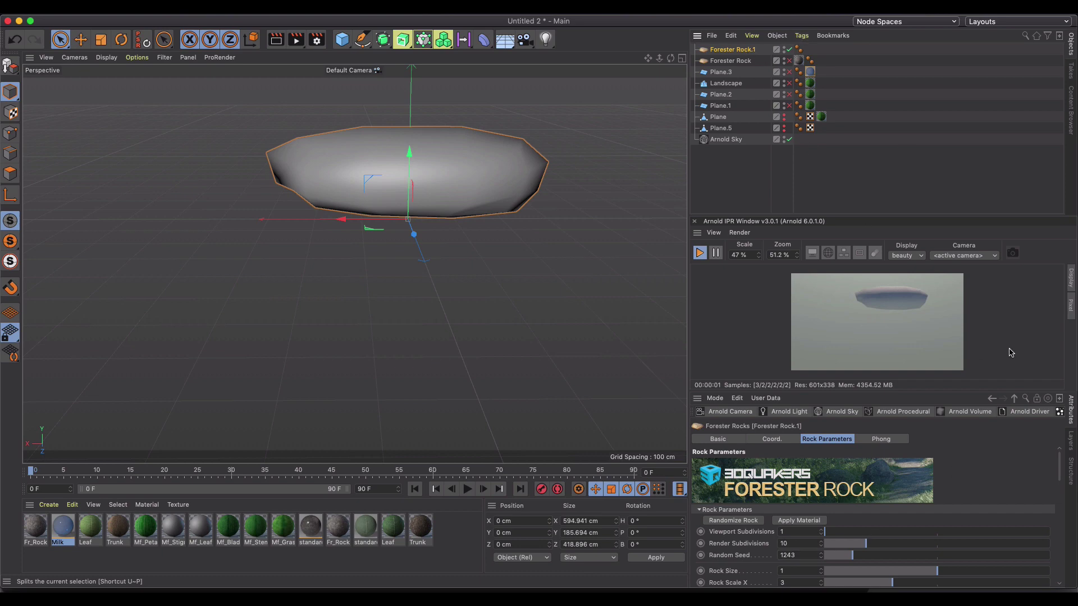
scroll(985, 463, down, 1)
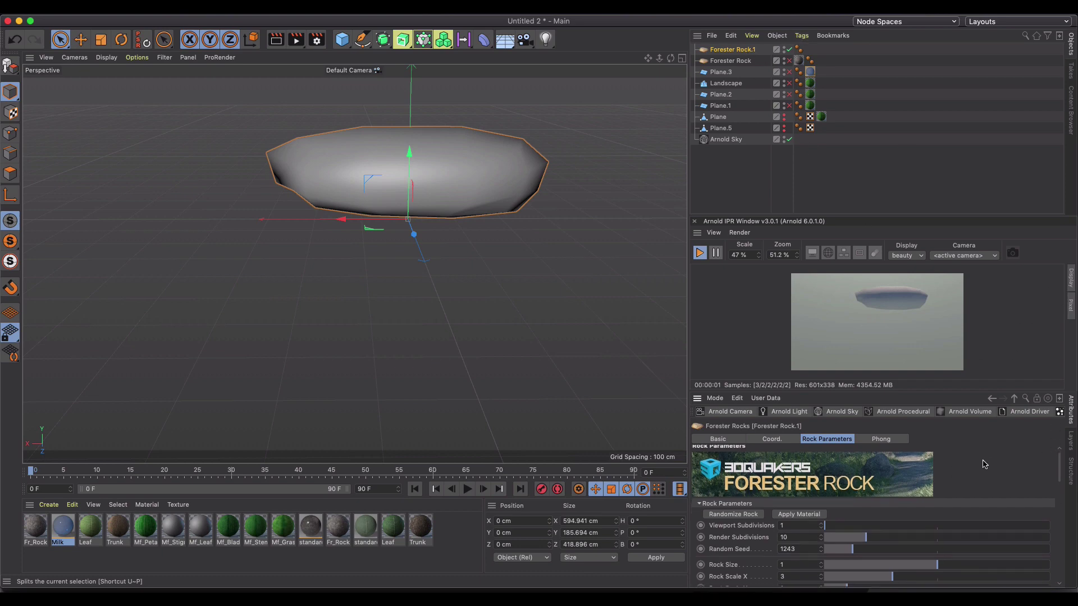
drag(919, 563, 885, 564)
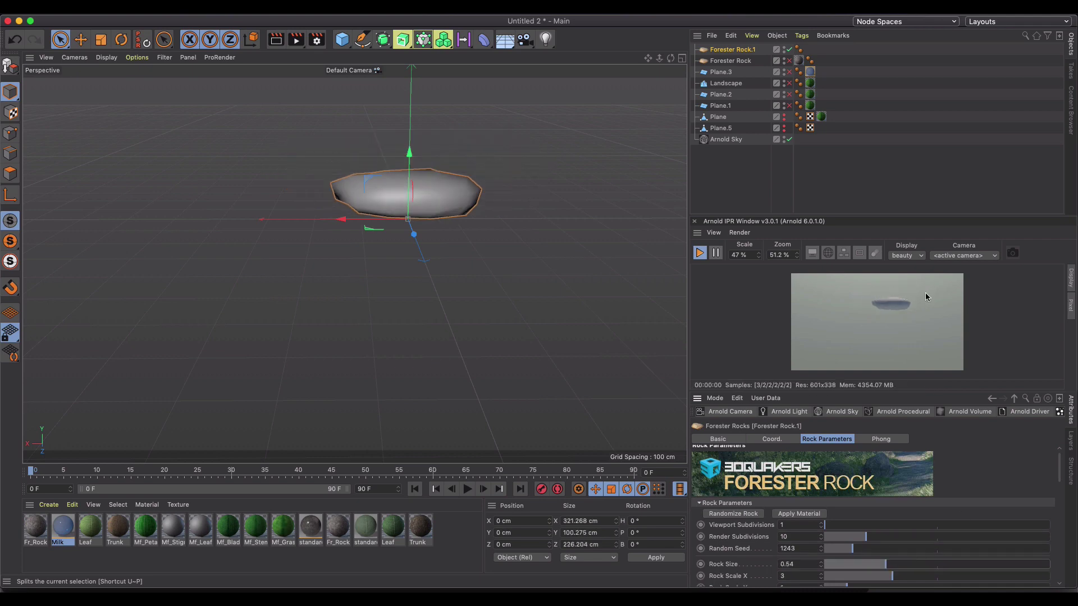
alt+drag(922, 298, 890, 340)
Apply the Fr_Rock stone material to the new rock.
click(799, 513)
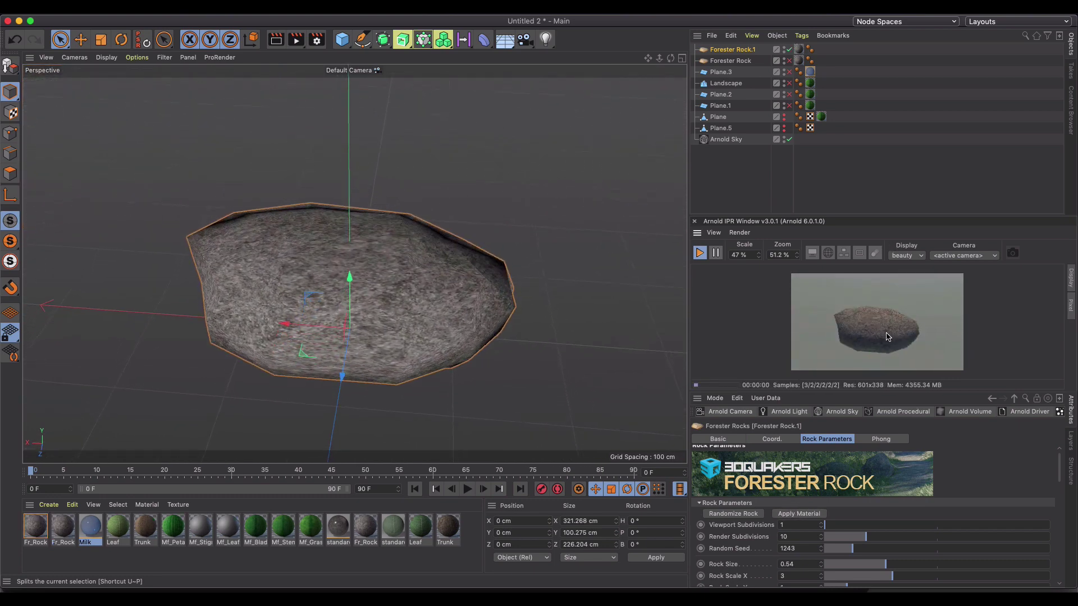
scroll(896, 337, up, 5)
scroll(897, 337, up, 2)
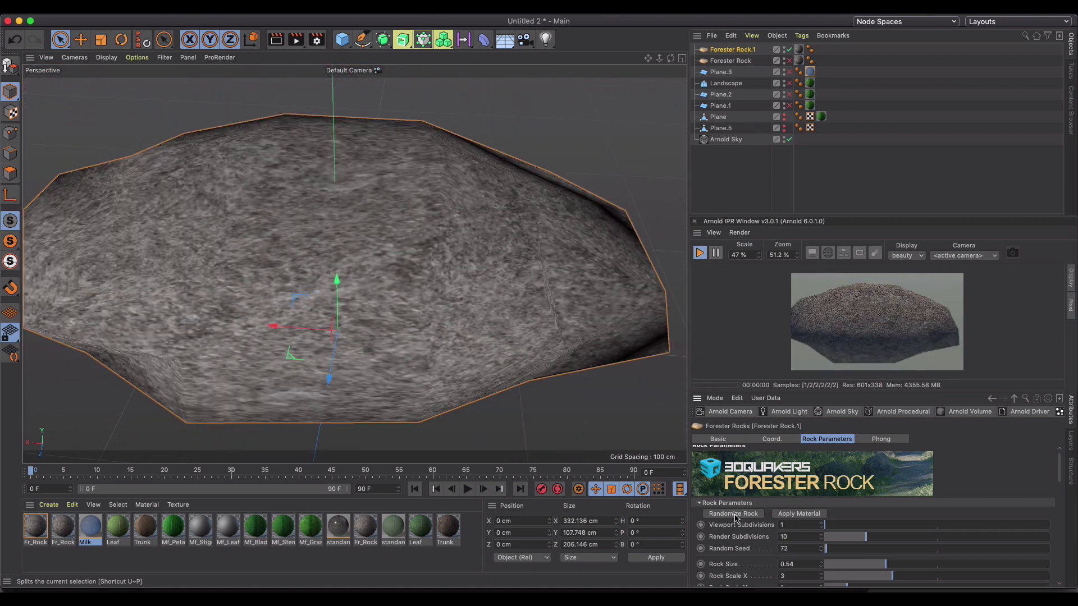
Randomize the rock shape repeatedly until its Random Seed reads 8935.
click(734, 514)
click(733, 514)
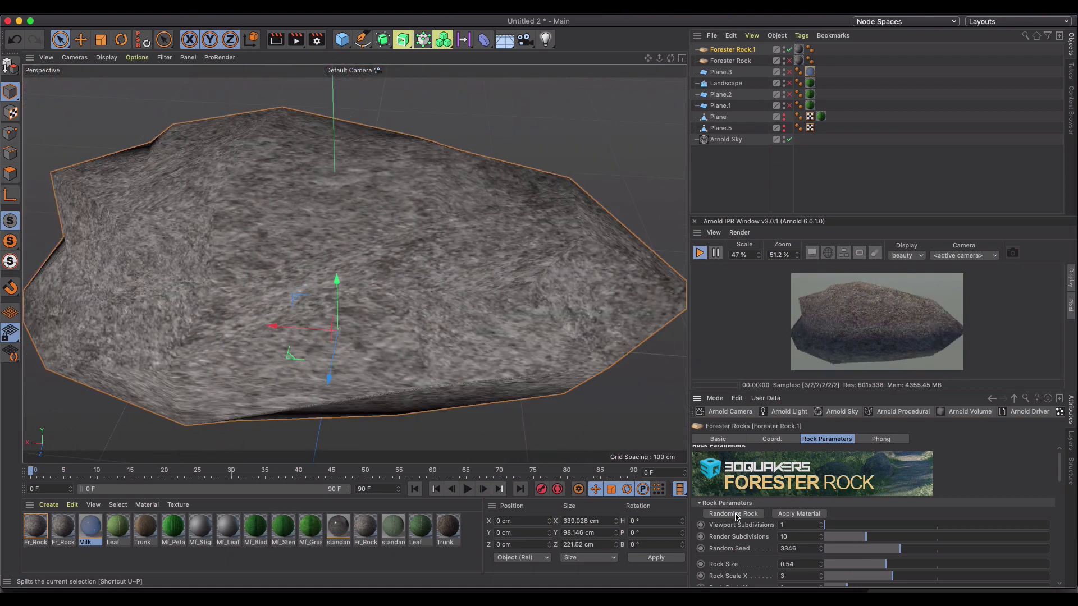
click(735, 514)
click(736, 514)
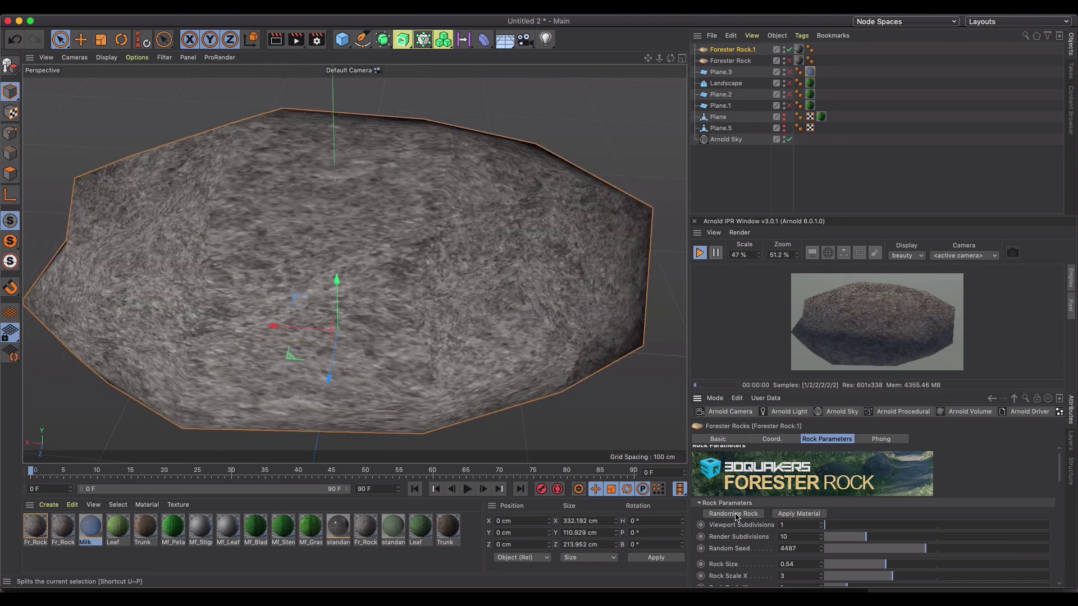
click(736, 515)
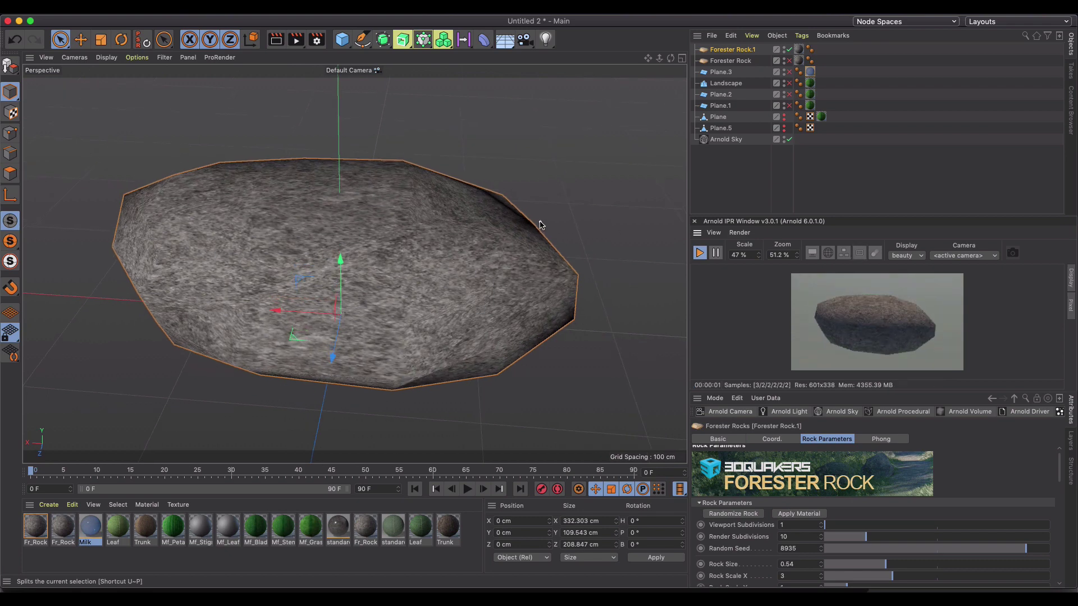
scroll(540, 225, down, 3)
alt+drag(540, 222, 521, 198)
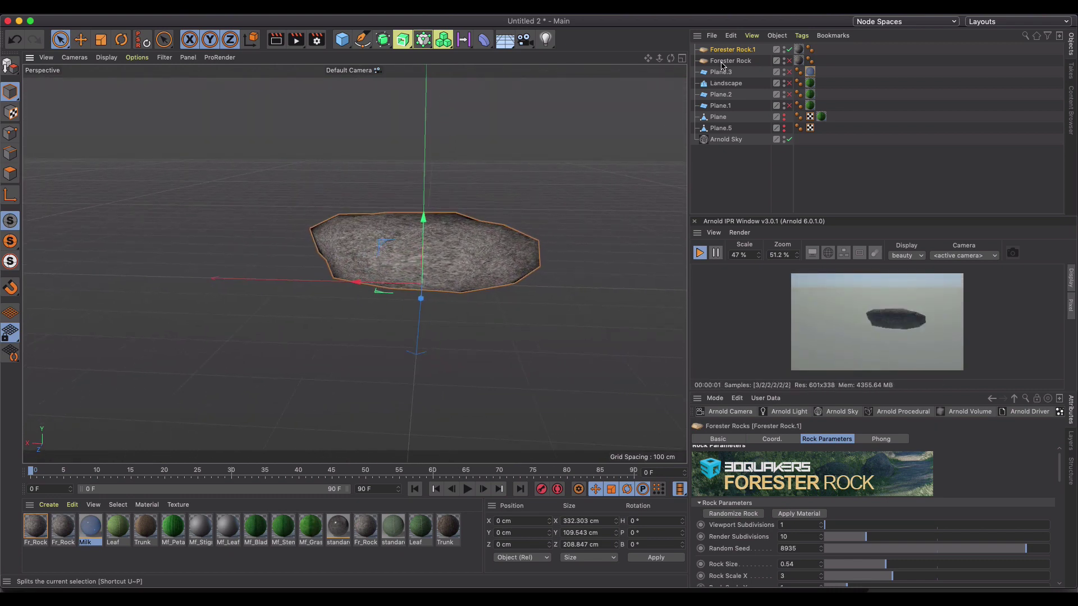
Delete Forester Rock.1 and select the original Forester Rock.
key(Delete)
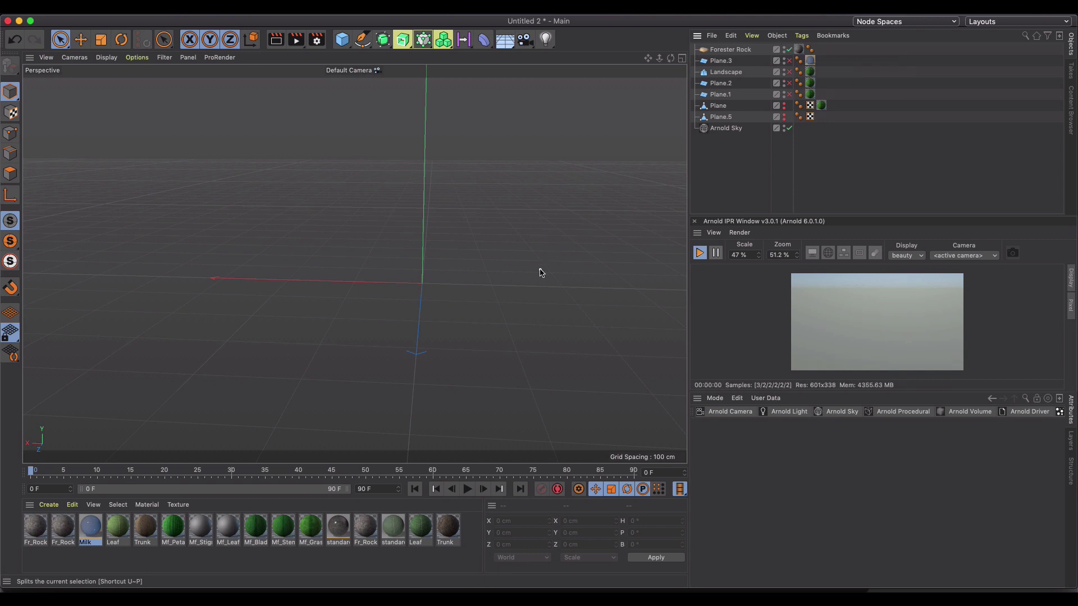
alt+drag(526, 279, 451, 271)
click(720, 52)
alt+drag(521, 299, 503, 277)
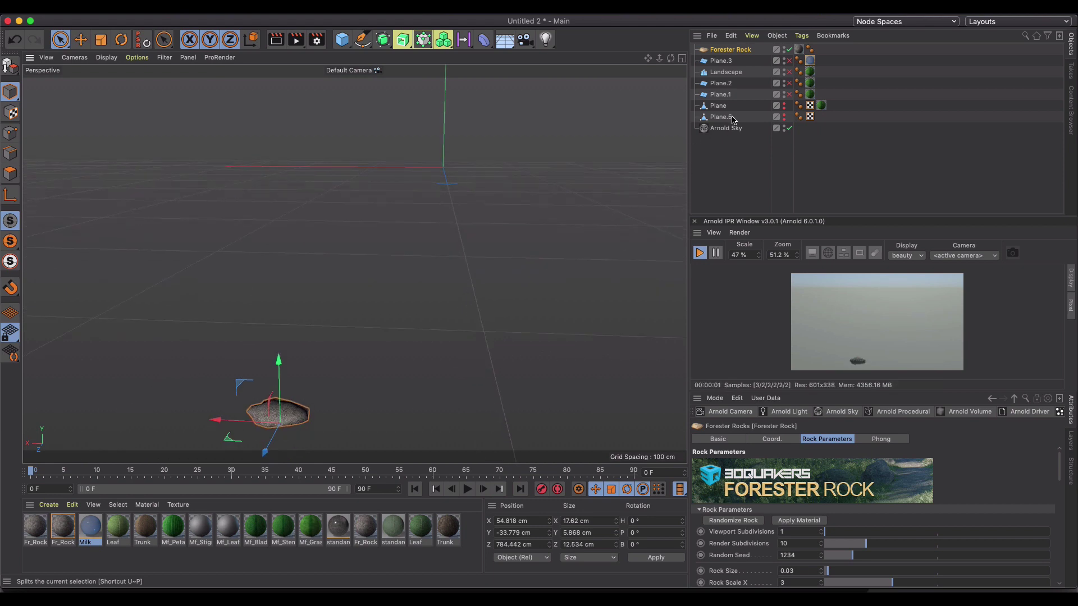
Make the Plane landscape visible in the render and reframe the view.
click(718, 106)
click(784, 108)
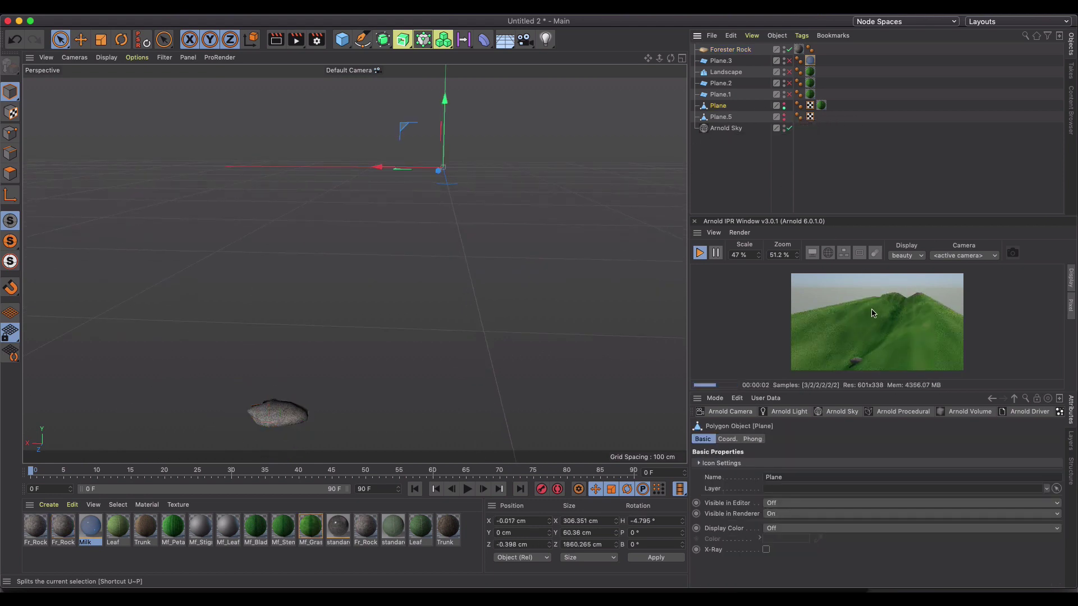
scroll(874, 322, down, 1)
key(h)
key(o)
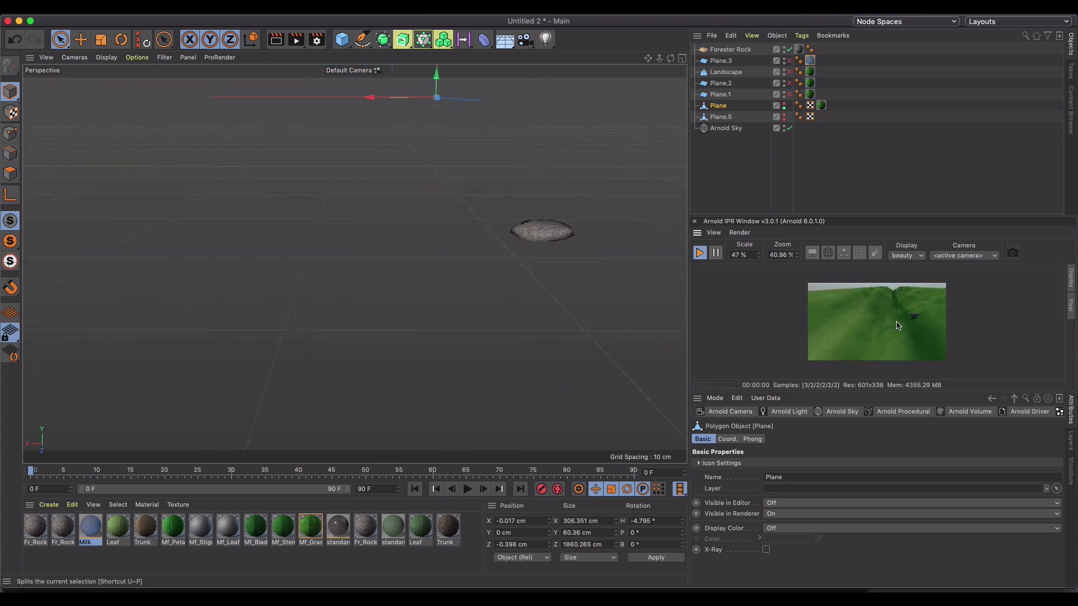
Enable the Plane.5 rock path, Plane.1, Plane.2 and Landscape objects.
click(720, 117)
click(784, 119)
click(784, 114)
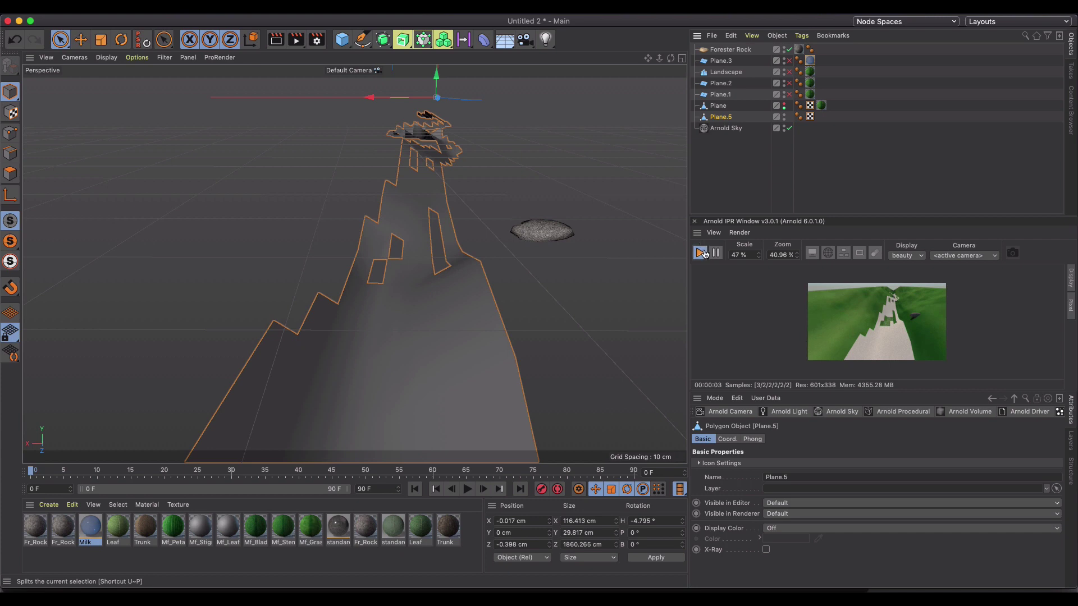
scroll(865, 325, up, 1)
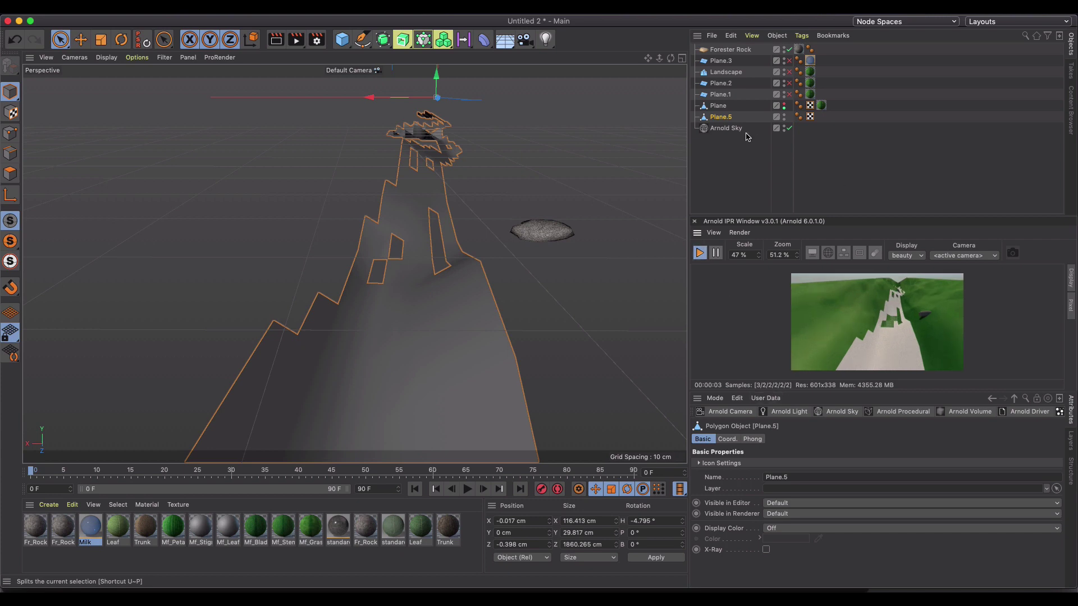
click(789, 94)
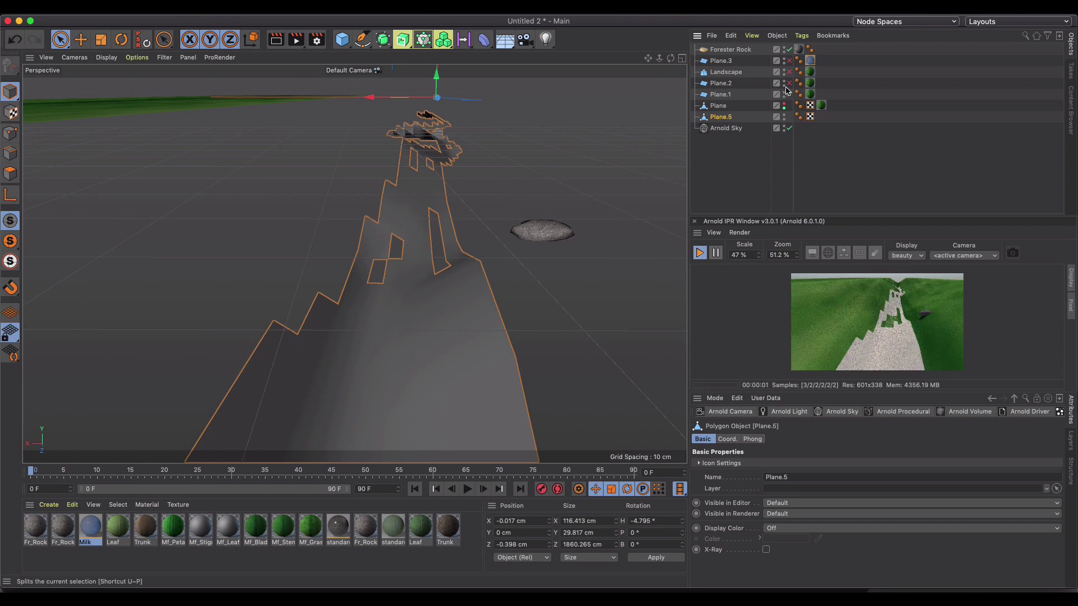
click(789, 83)
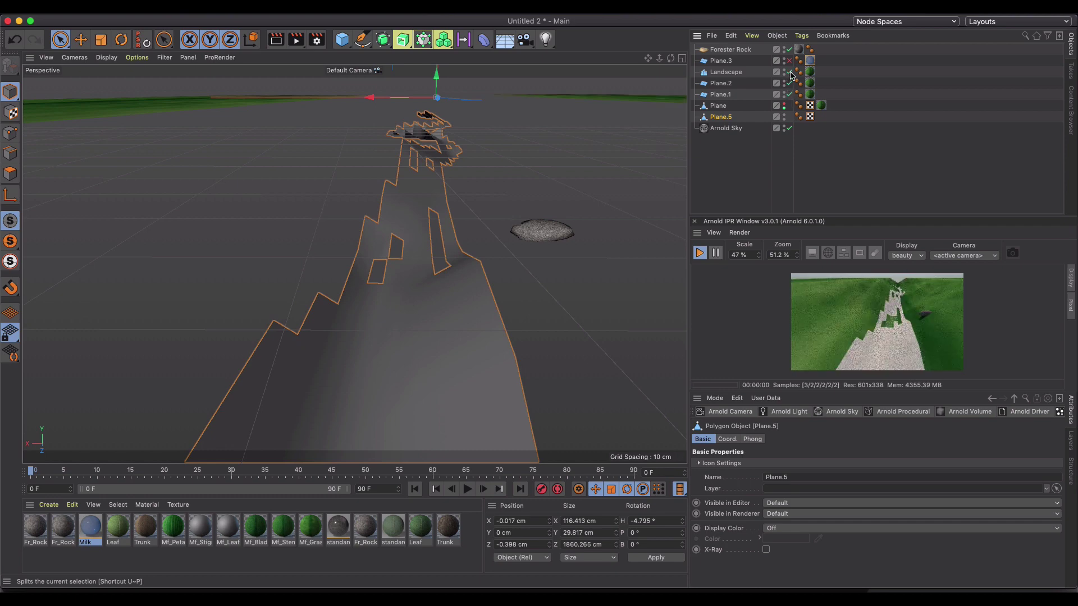
click(789, 72)
Enlarge the render preview, turn on its display filter, and show Plane in the viewport.
scroll(864, 314, down, 2)
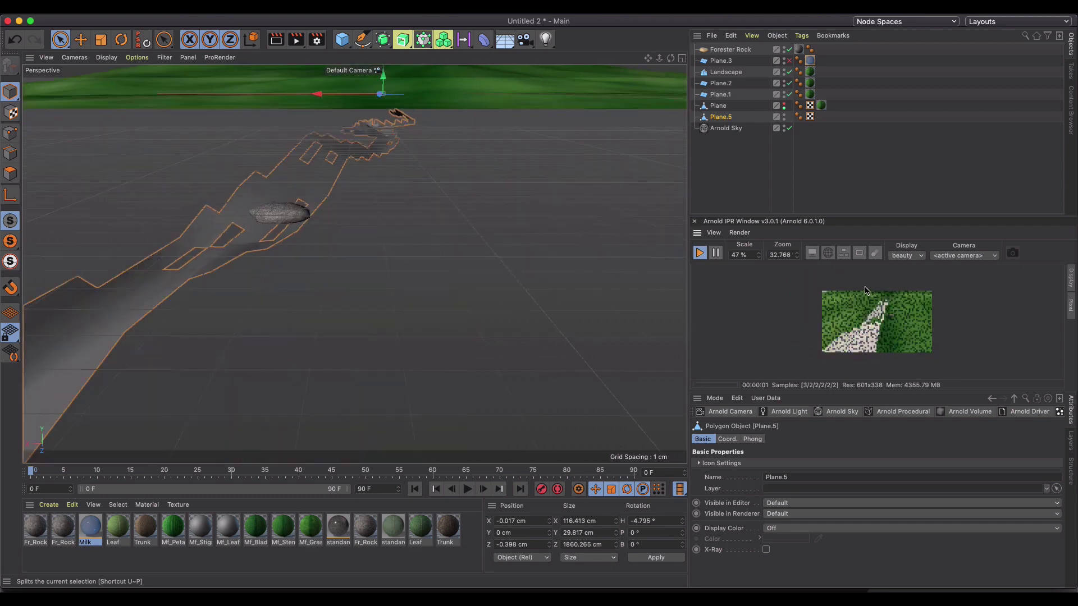
alt+drag(562, 280, 586, 264)
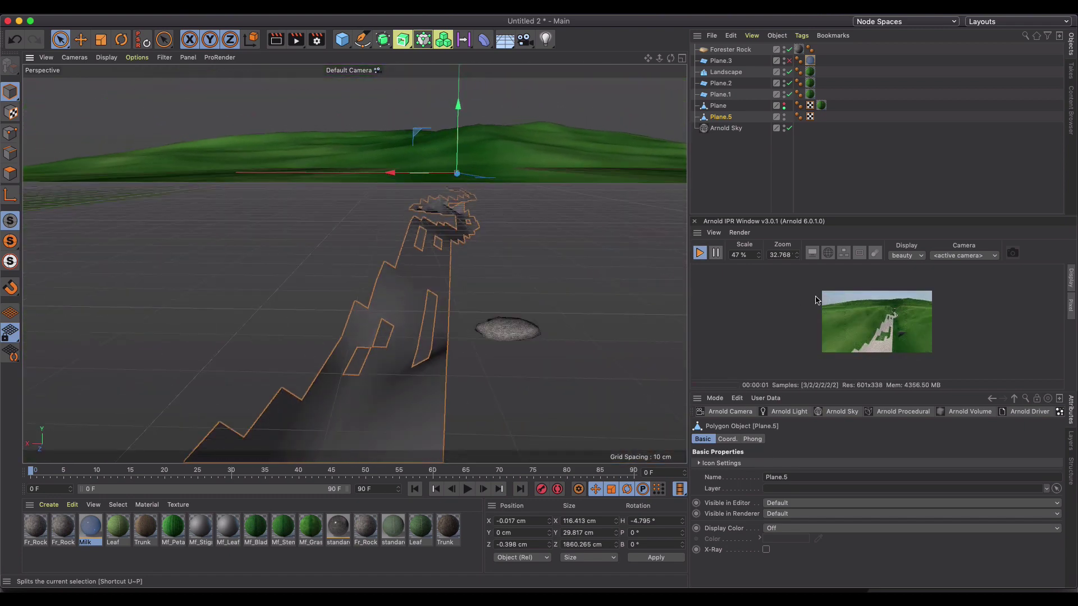
scroll(862, 330, up, 1)
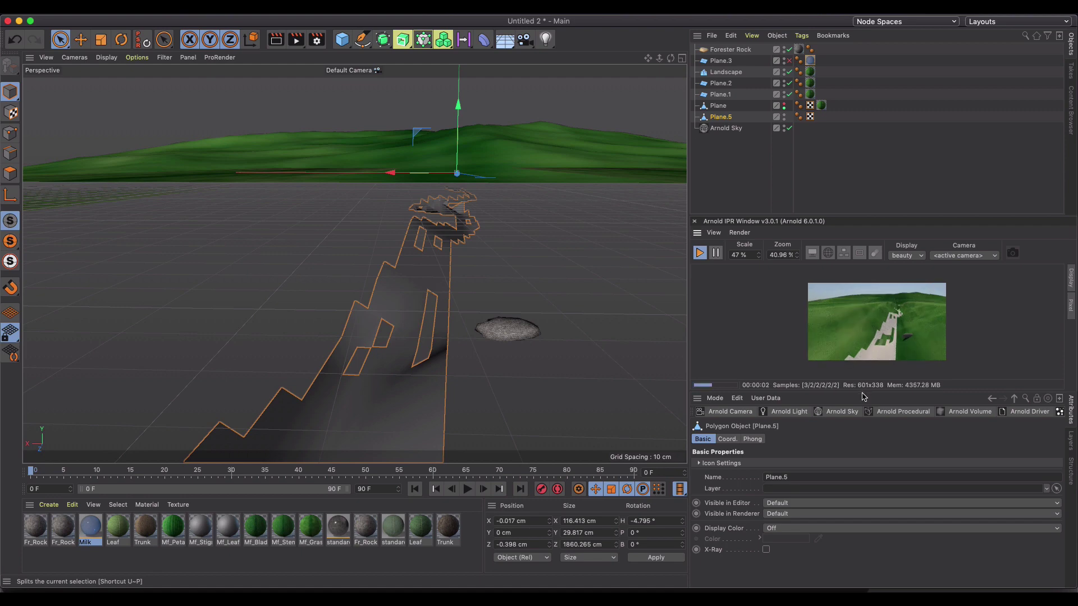
drag(863, 392, 865, 432)
scroll(891, 386, up, 1)
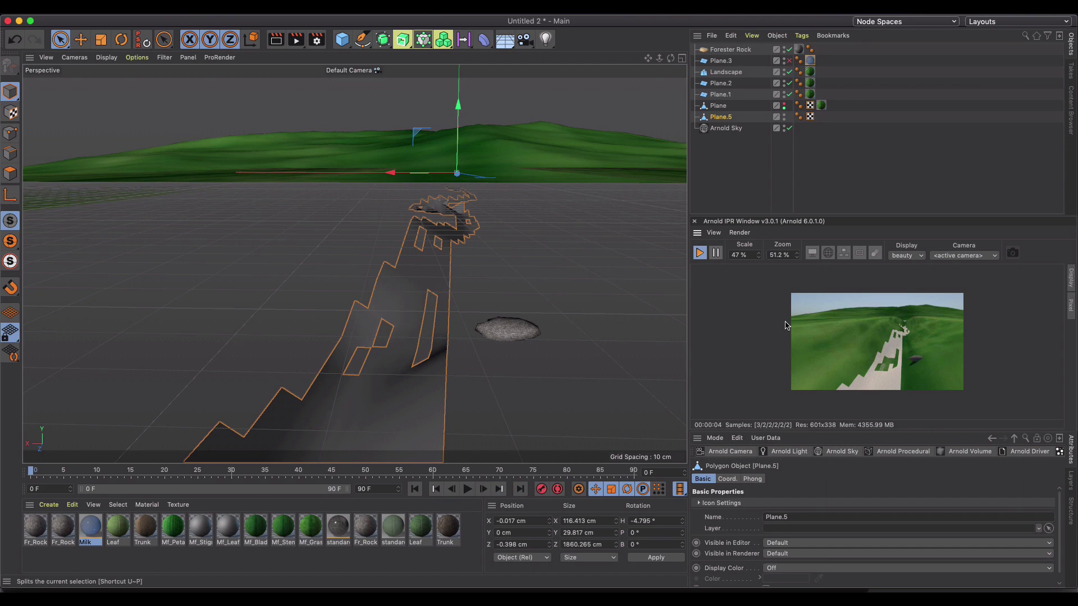
click(812, 253)
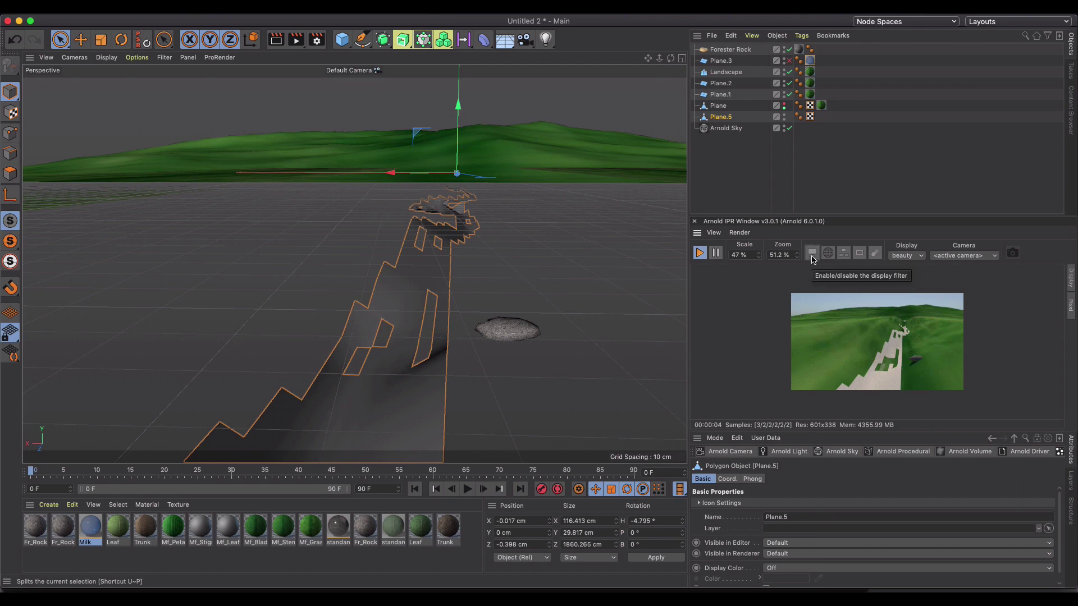
click(785, 105)
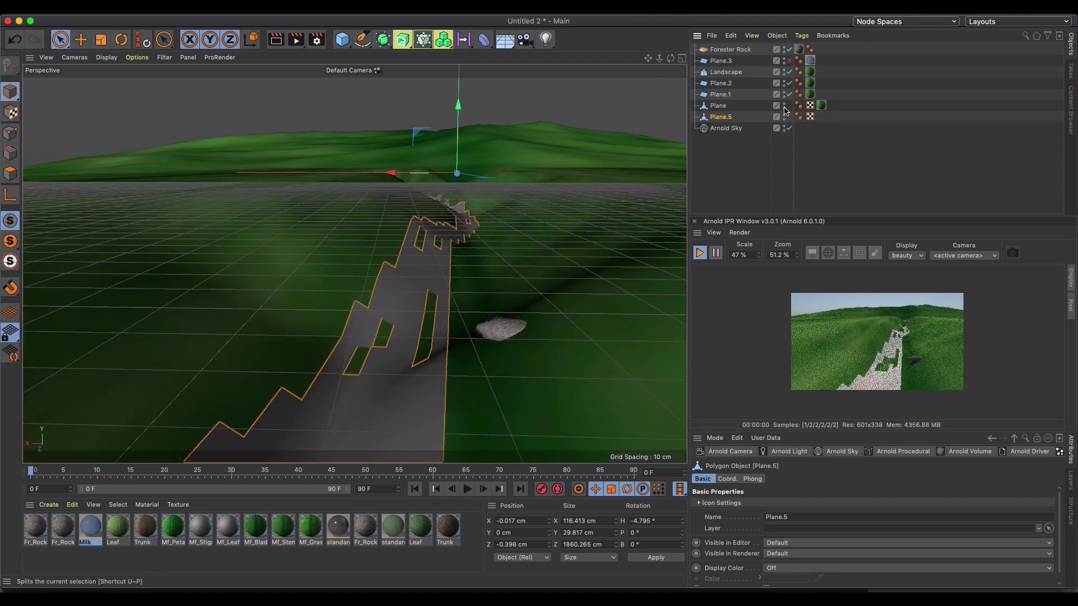
Add a Forester MultiCloner and nest the Forester Rock inside it as its child.
click(719, 51)
click(629, 8)
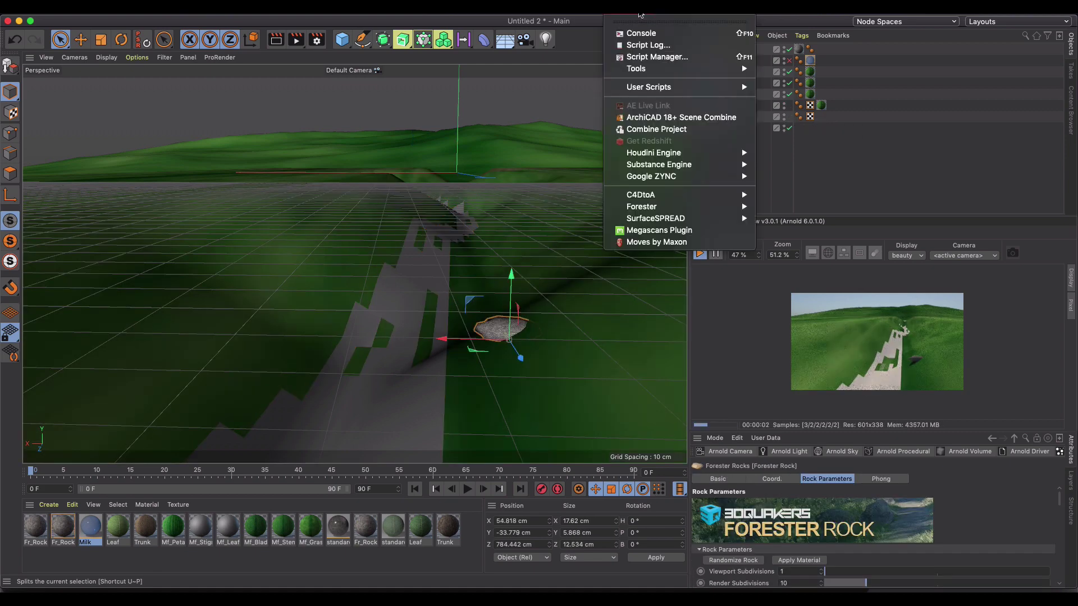
mouse_move(671, 206)
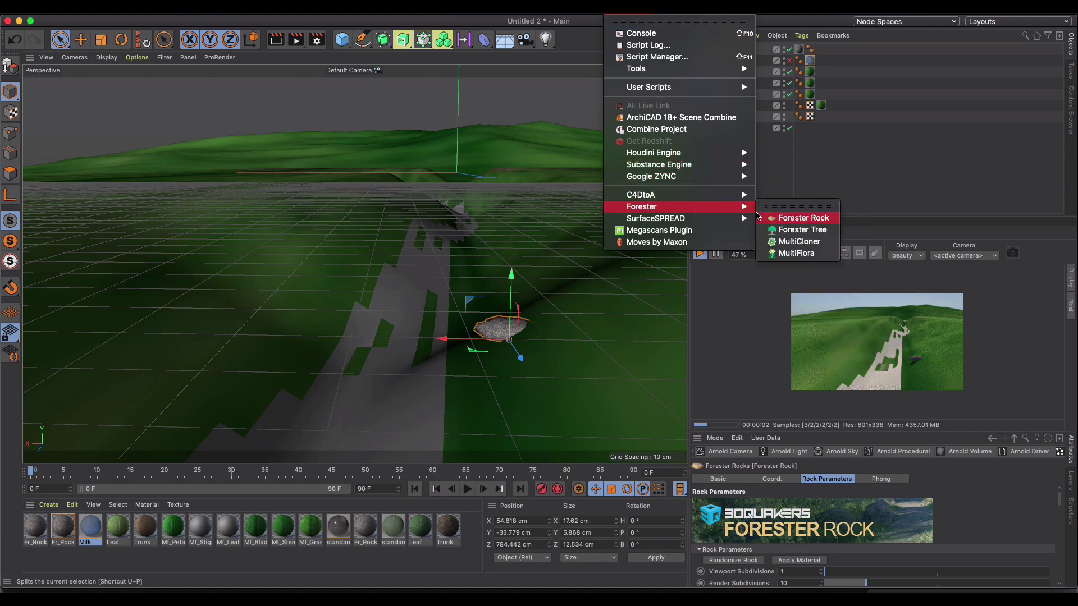
click(799, 241)
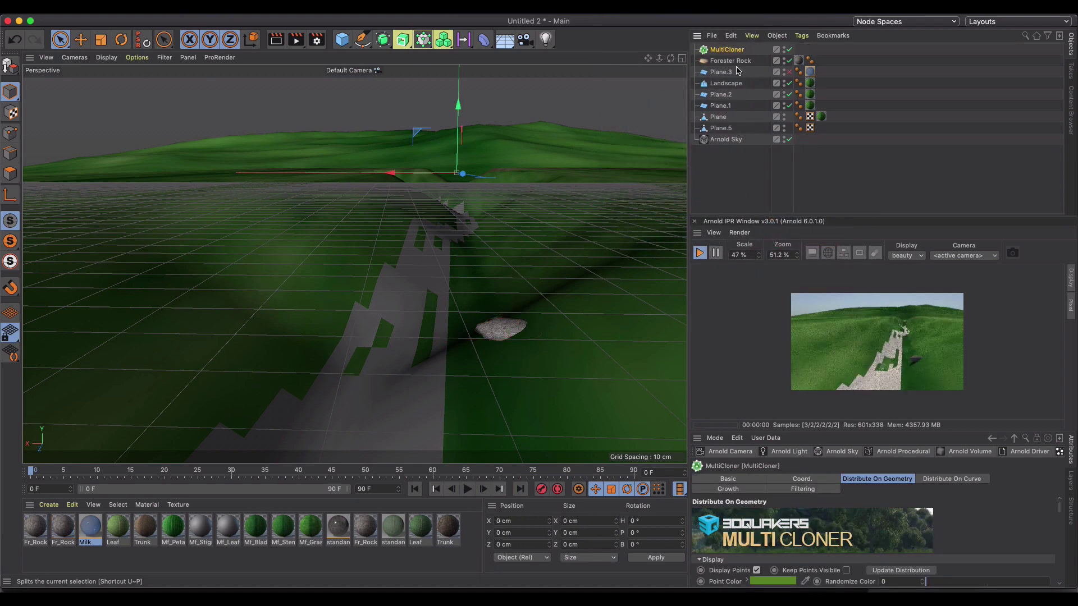
drag(733, 62, 730, 51)
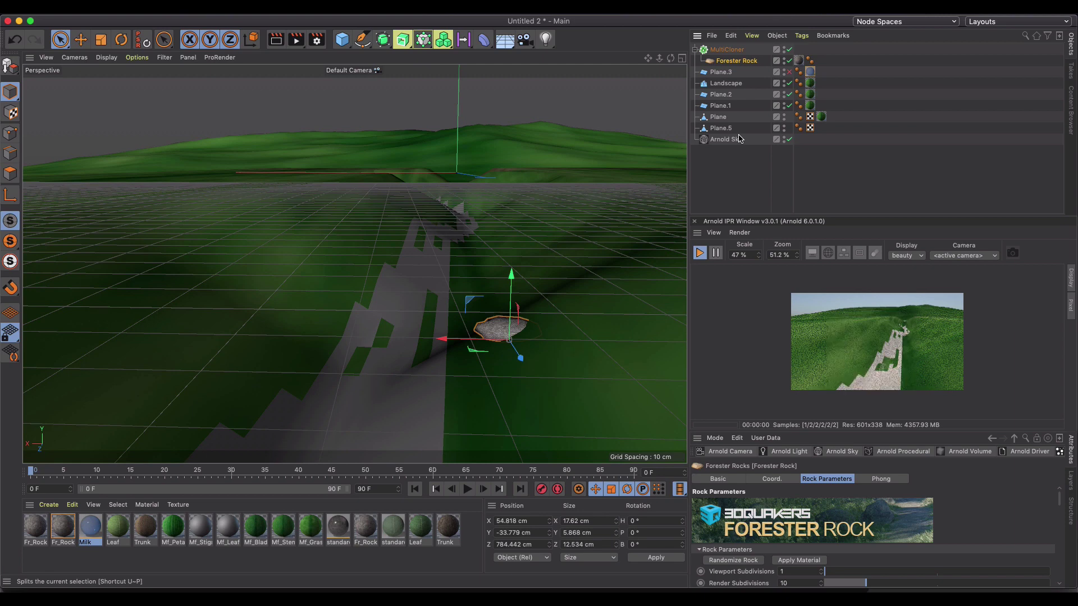
click(723, 50)
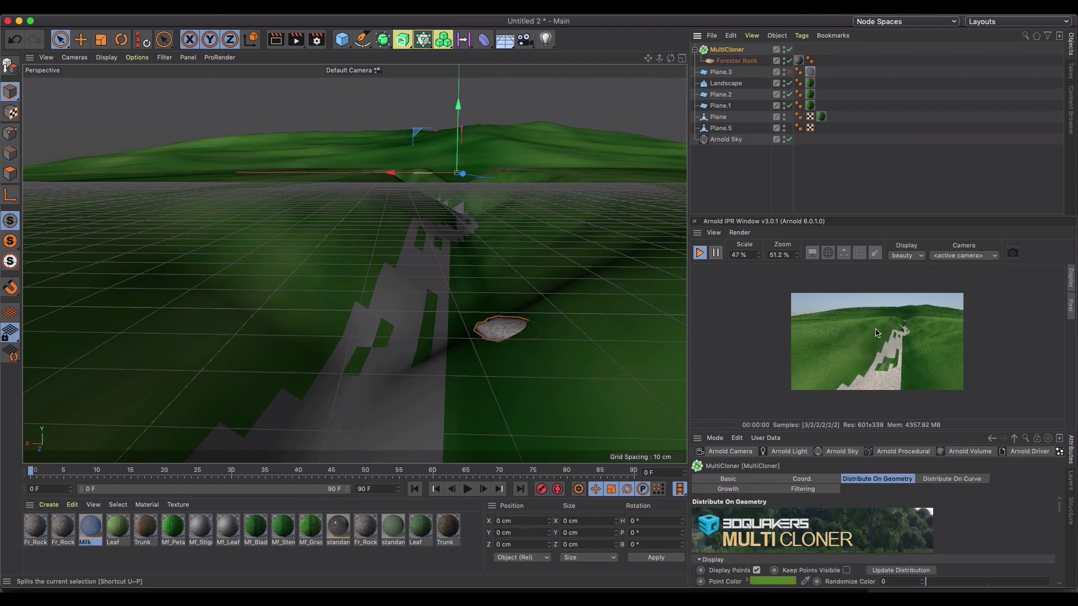
Undock the Arnold IPR panel into a floating window at the top-left and enlarge it.
click(697, 232)
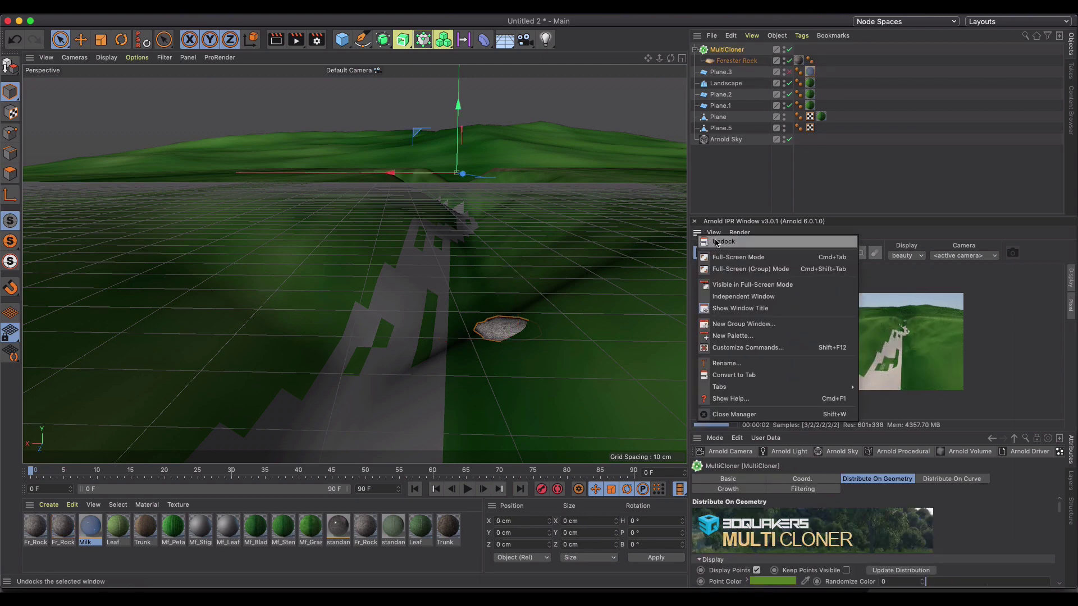
click(716, 242)
drag(742, 213, 119, 58)
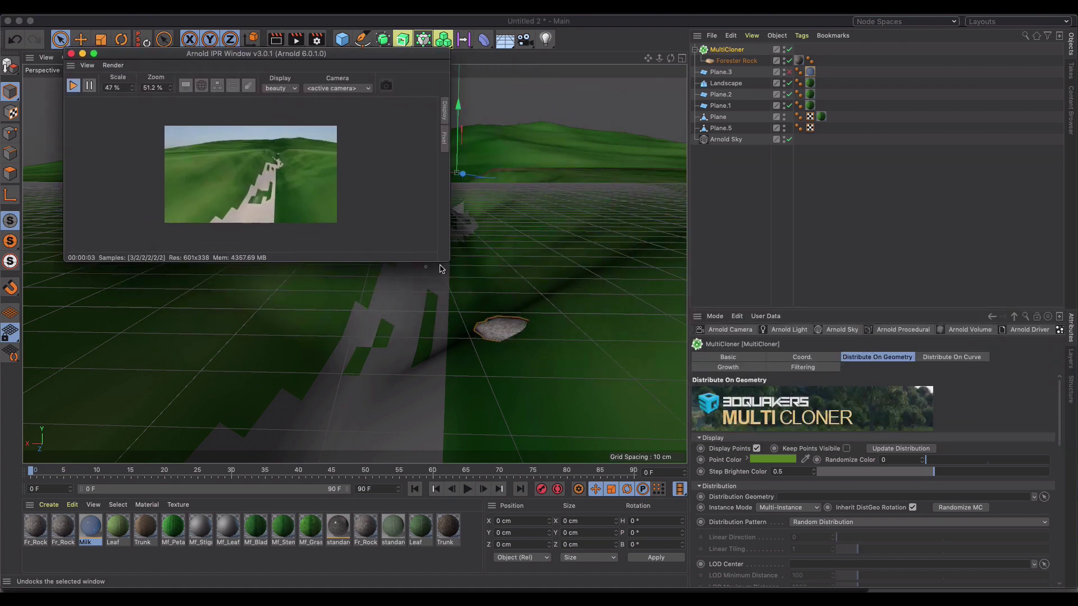
drag(444, 268, 650, 444)
scroll(396, 284, up, 5)
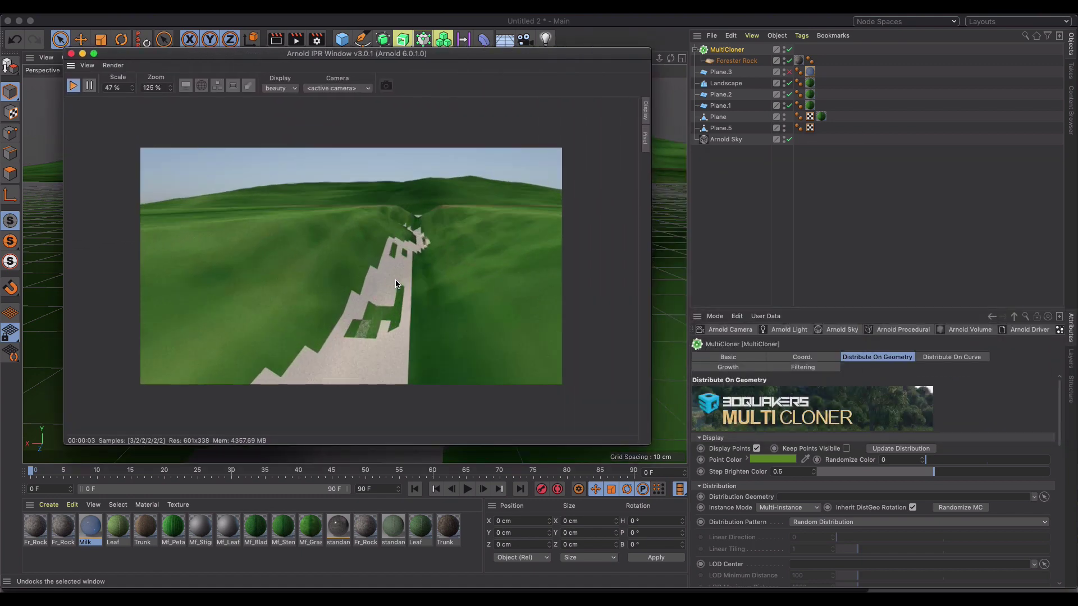
scroll(396, 284, down, 5)
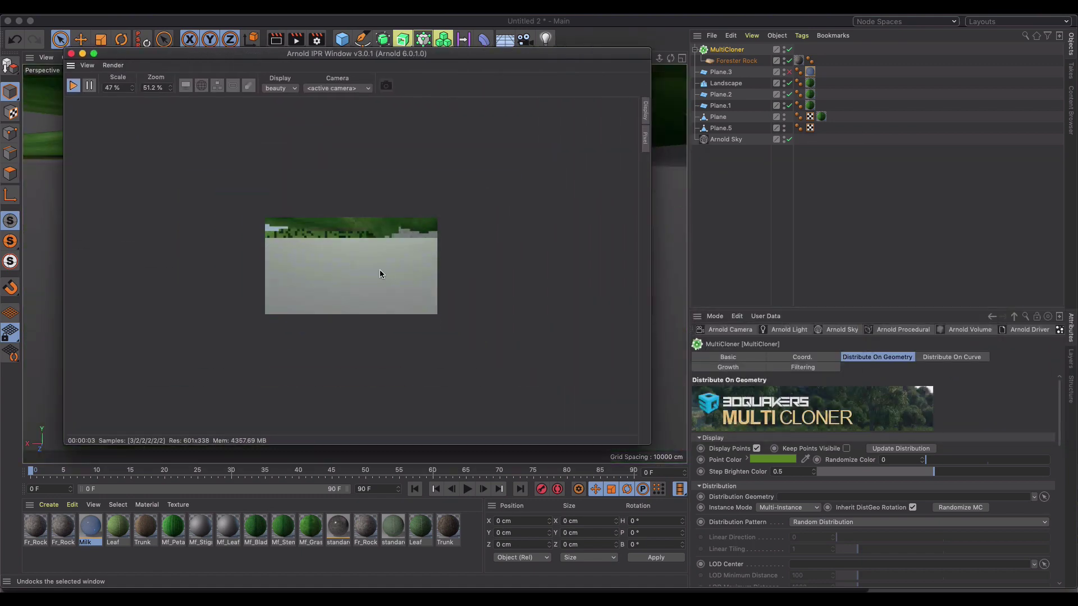
scroll(366, 281, up, 4)
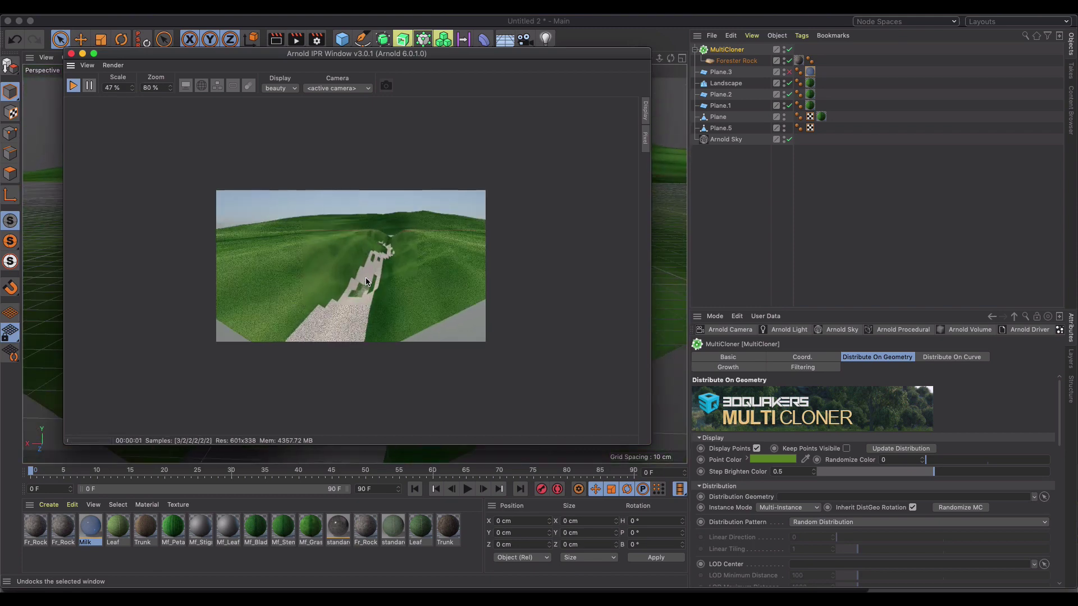
click(711, 89)
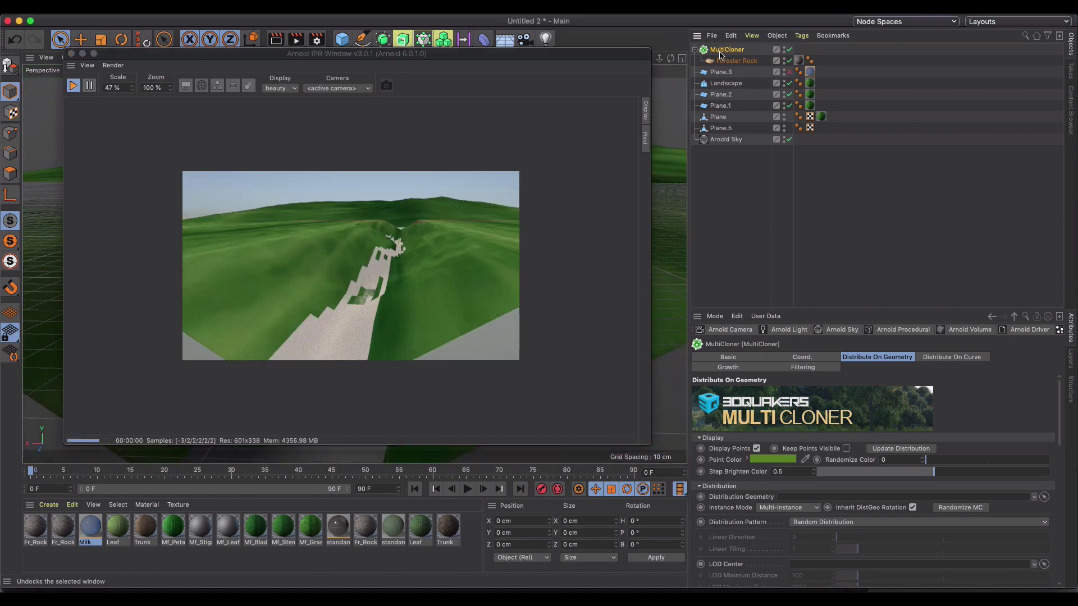
click(721, 129)
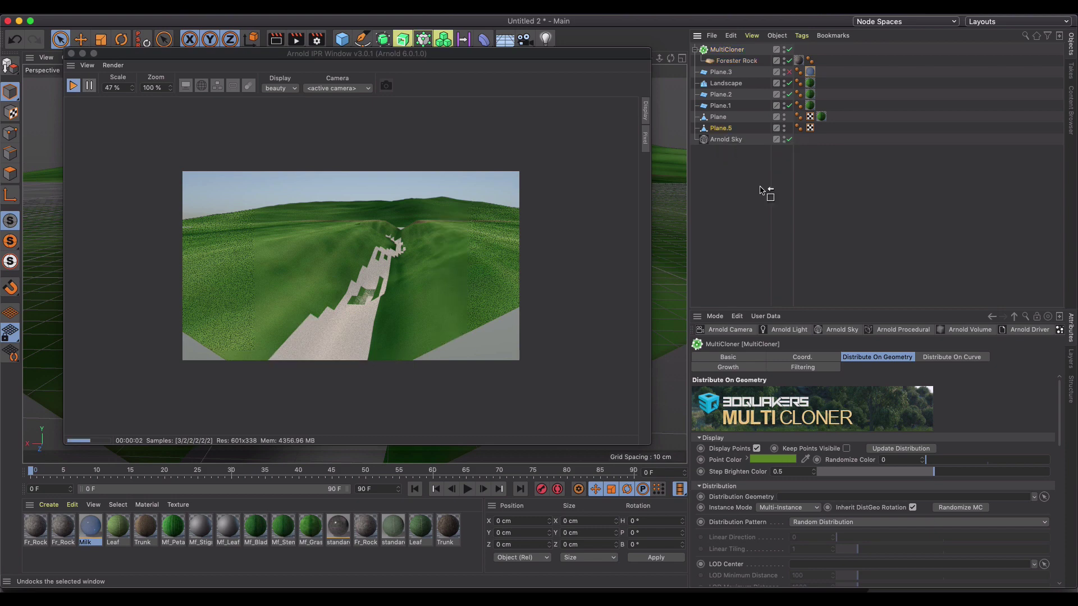
Set Plane.5 as the MultiCloner's distribution geometry and apply the Trunk material to it.
drag(815, 483, 815, 496)
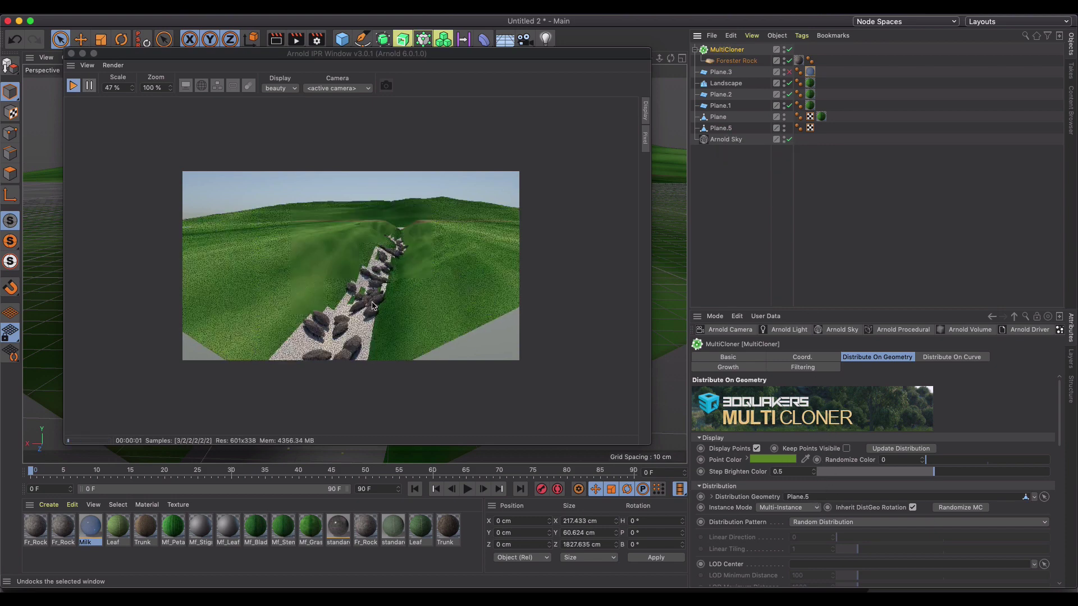
scroll(379, 296, up, 2)
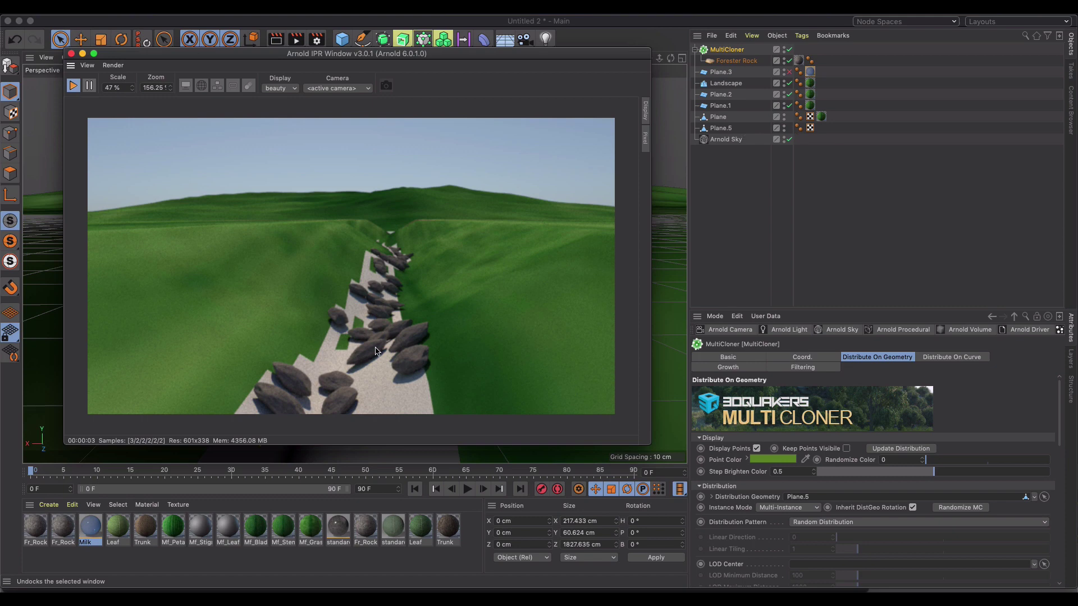
drag(145, 529, 721, 128)
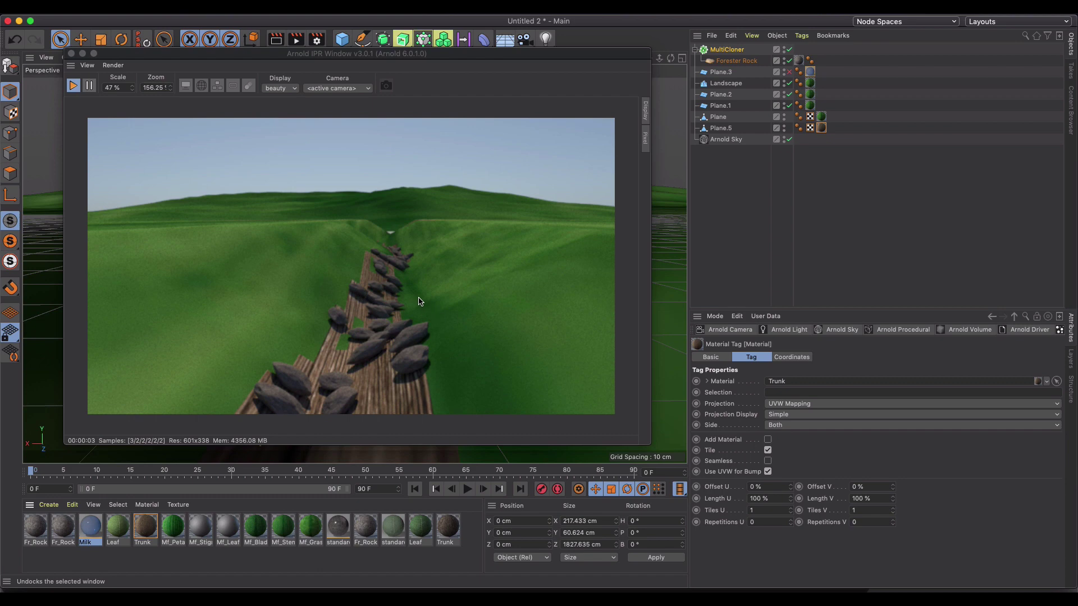
Enable the Plane.3 water plane and lower it slightly to Y −43.308 cm.
click(788, 74)
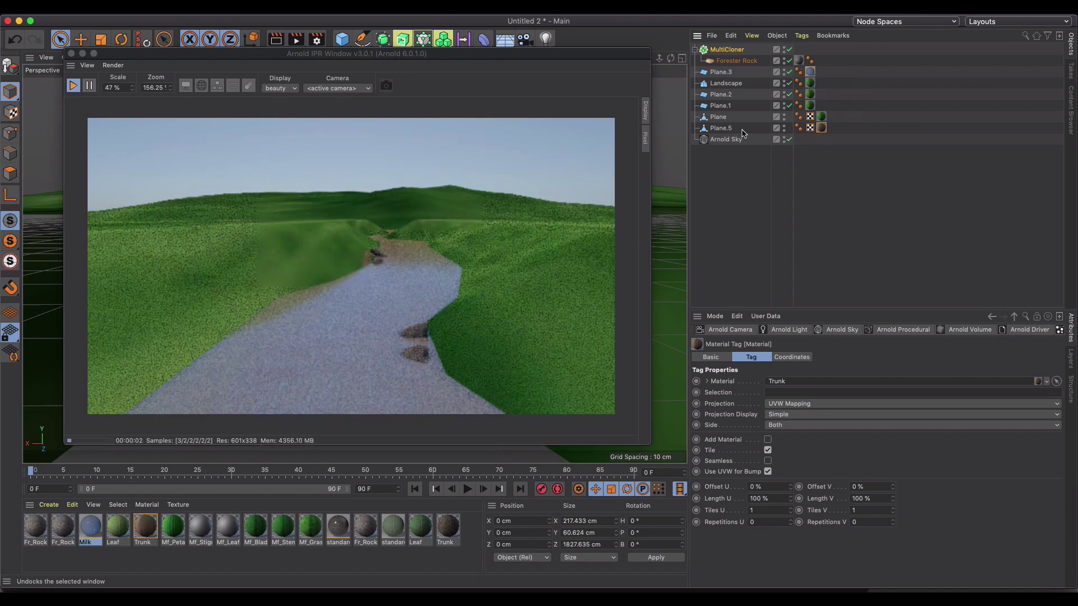
click(723, 71)
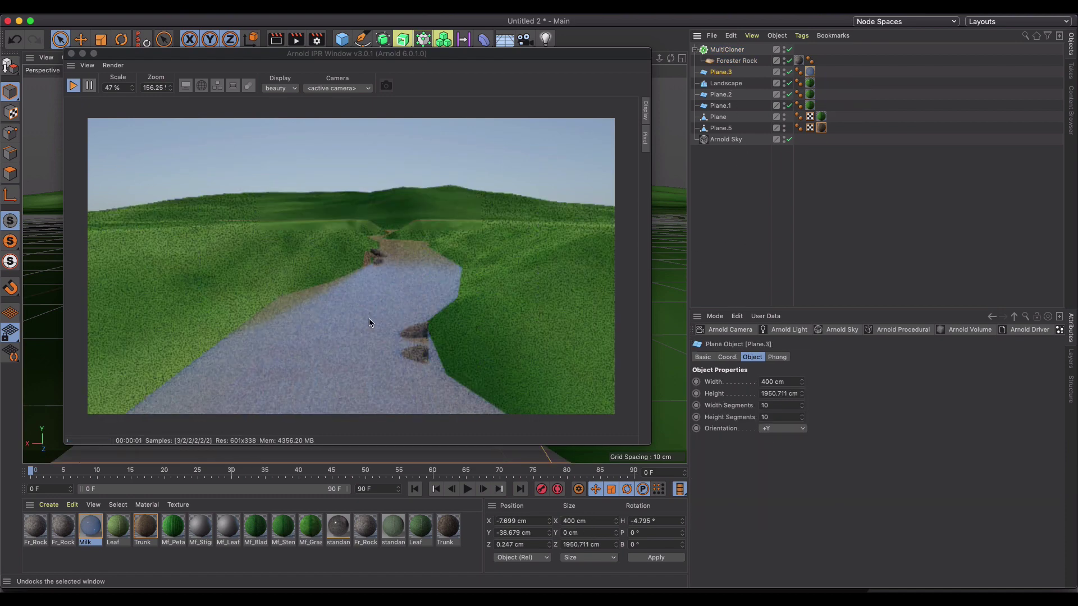
mouse_move(369, 323)
alt+mouse_down()
mouse_move(371, 309)
mouse_move(375, 317)
alt+mouse_up()
key(ctrl+shift+z)
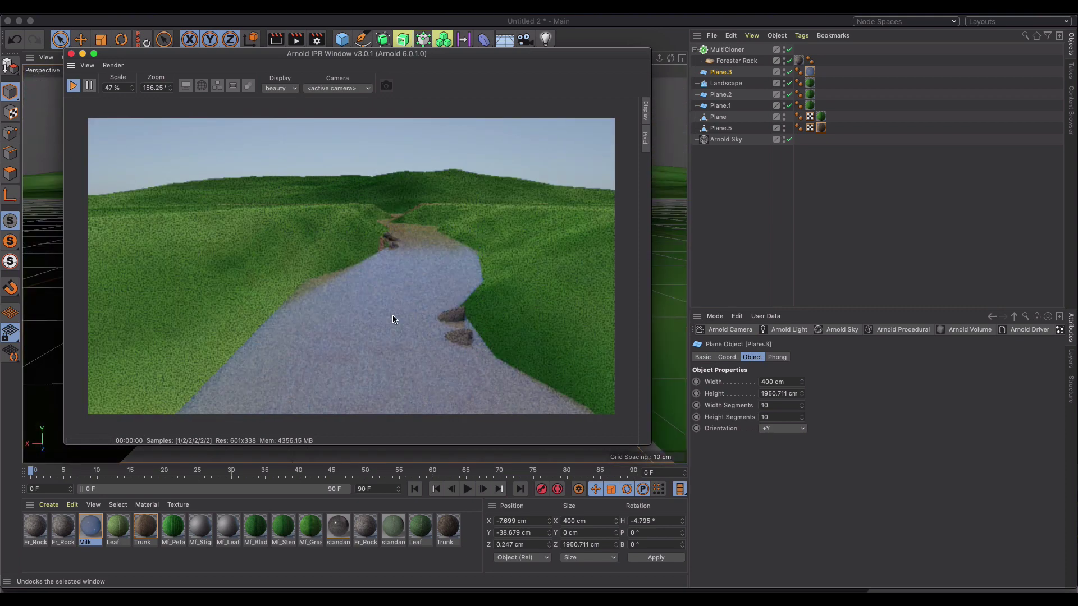
key(ctrl+shift+z)
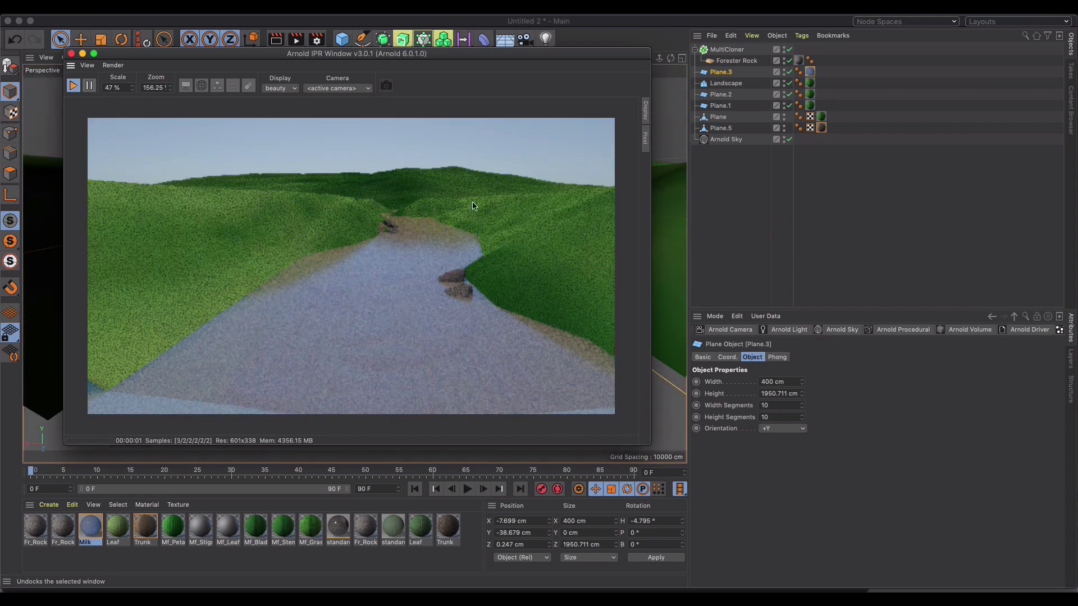
drag(394, 56, 842, 151)
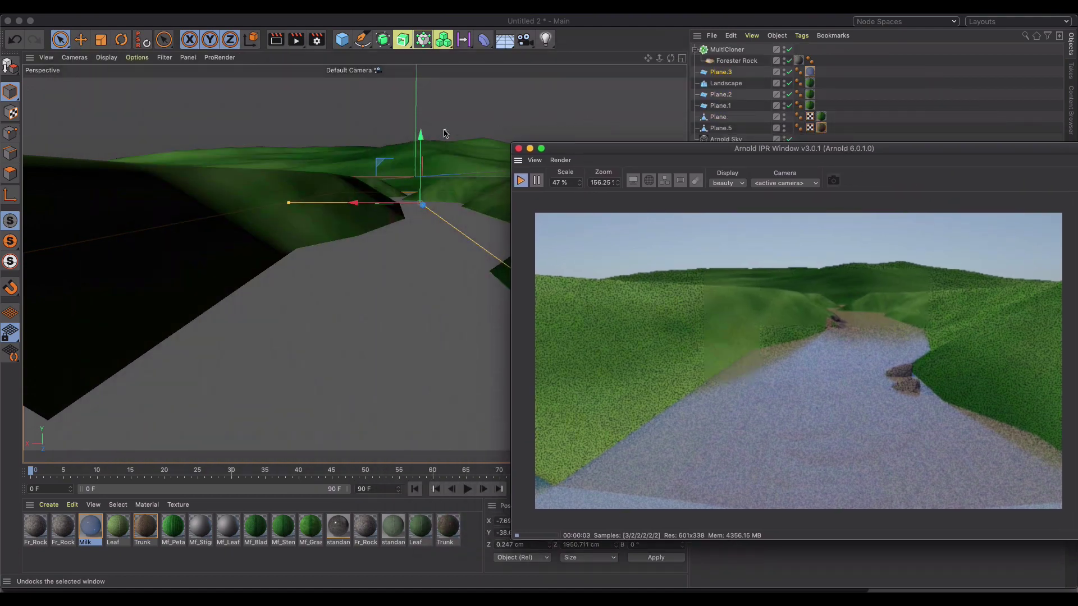
drag(421, 136, 420, 141)
alt+drag(431, 307, 380, 292)
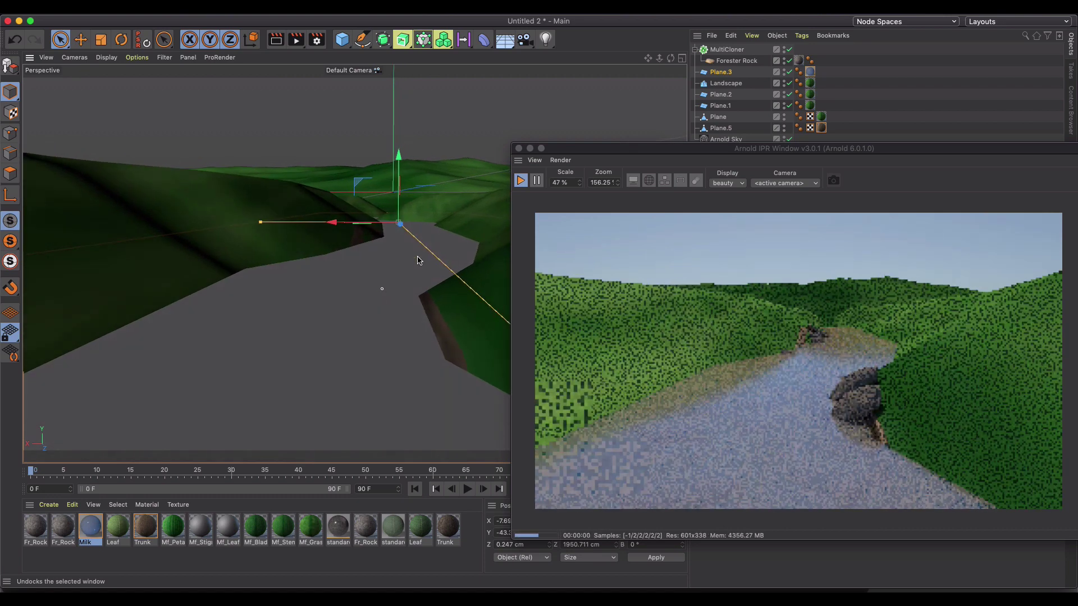
drag(588, 152, 120, 83)
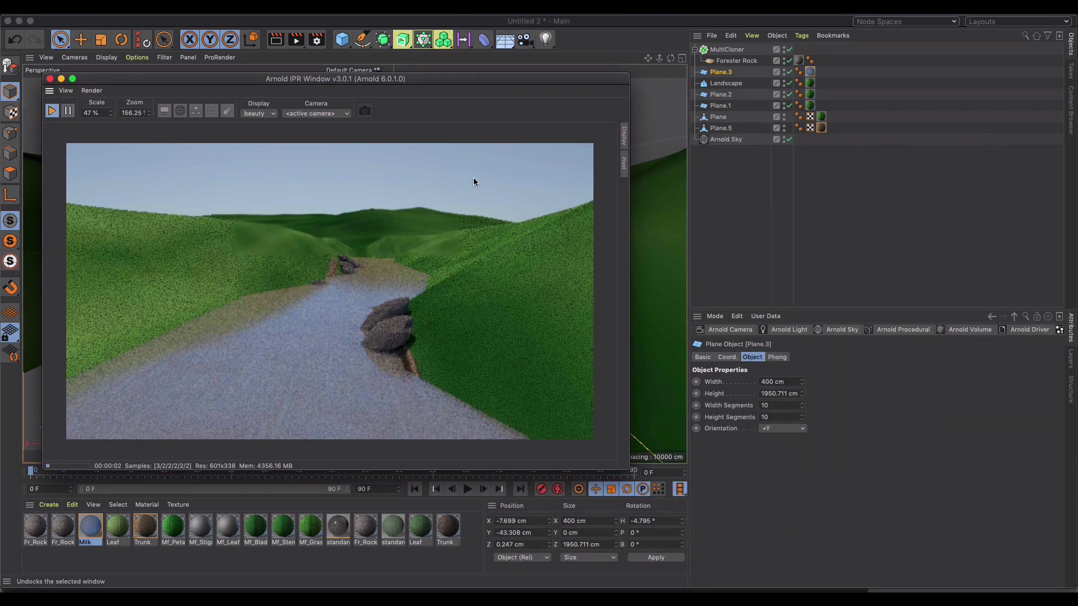
Set the MultiCloner's Turbulize Distribution to 0.32, Clone Count to 1000 and Random Seed to 1235.
click(727, 49)
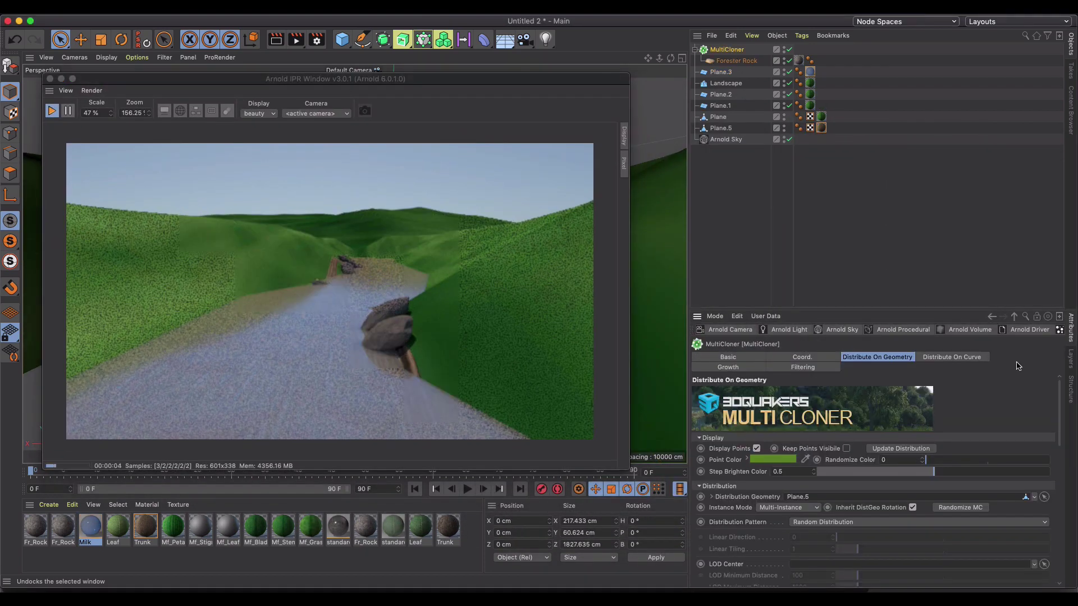
drag(1059, 398, 1048, 460)
drag(857, 426, 904, 425)
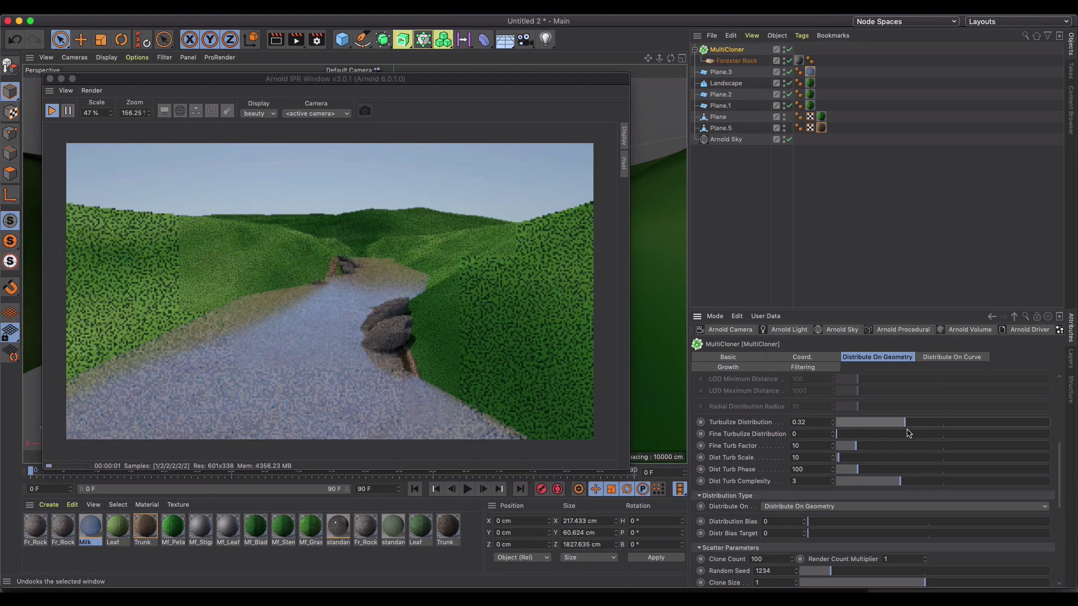
drag(1059, 449, 1059, 456)
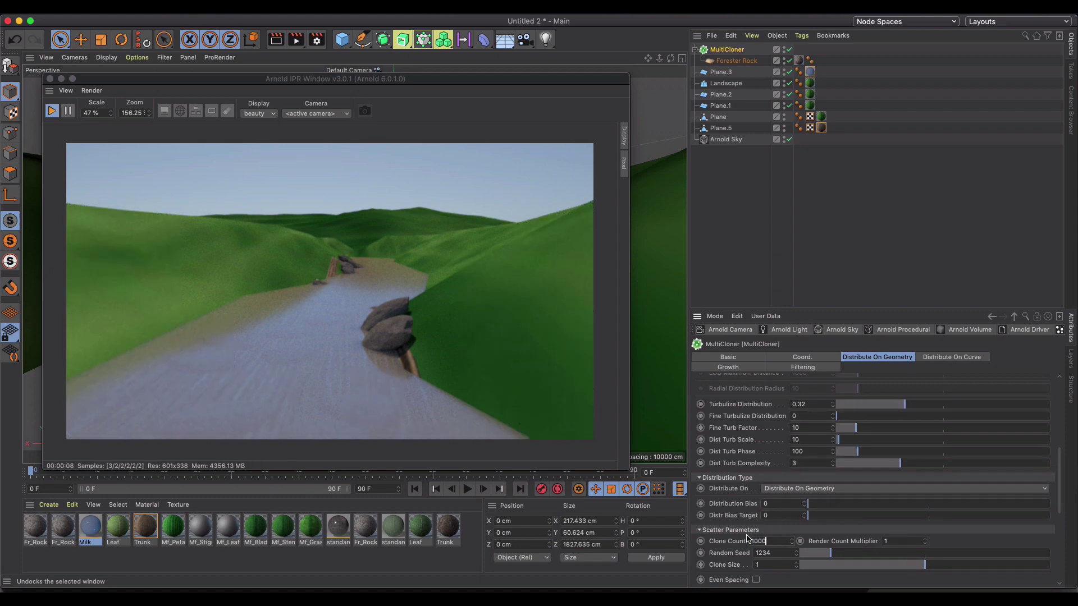
key(Return)
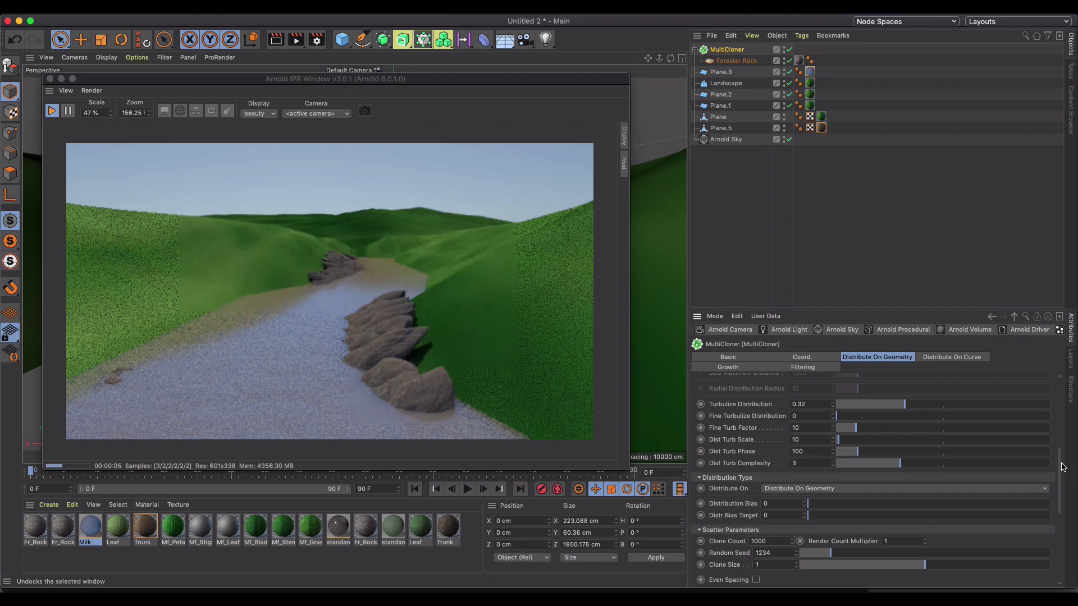
drag(1062, 466, 1061, 483)
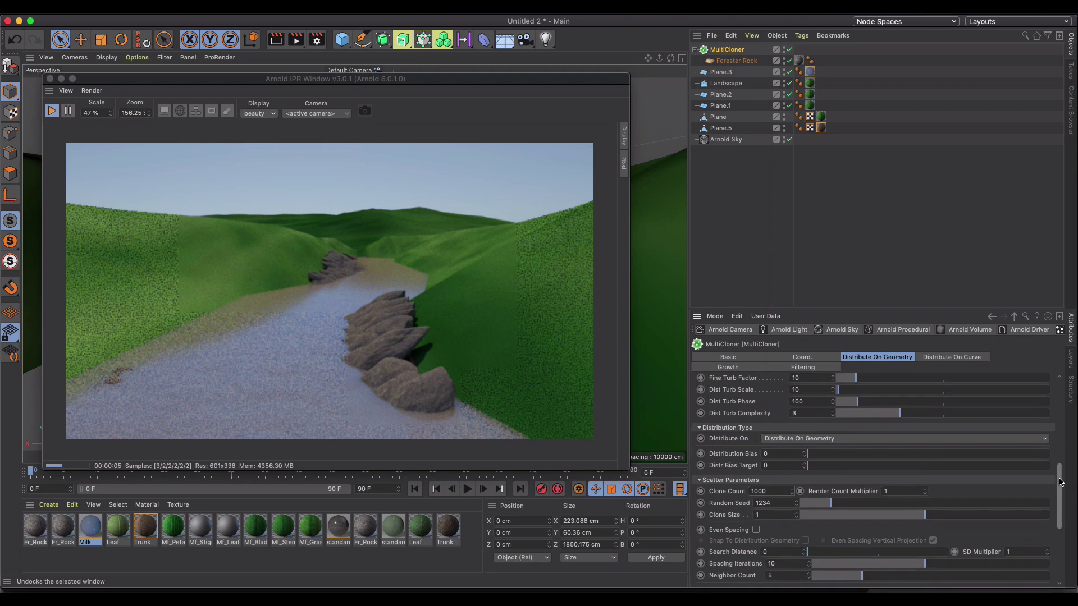
click(795, 500)
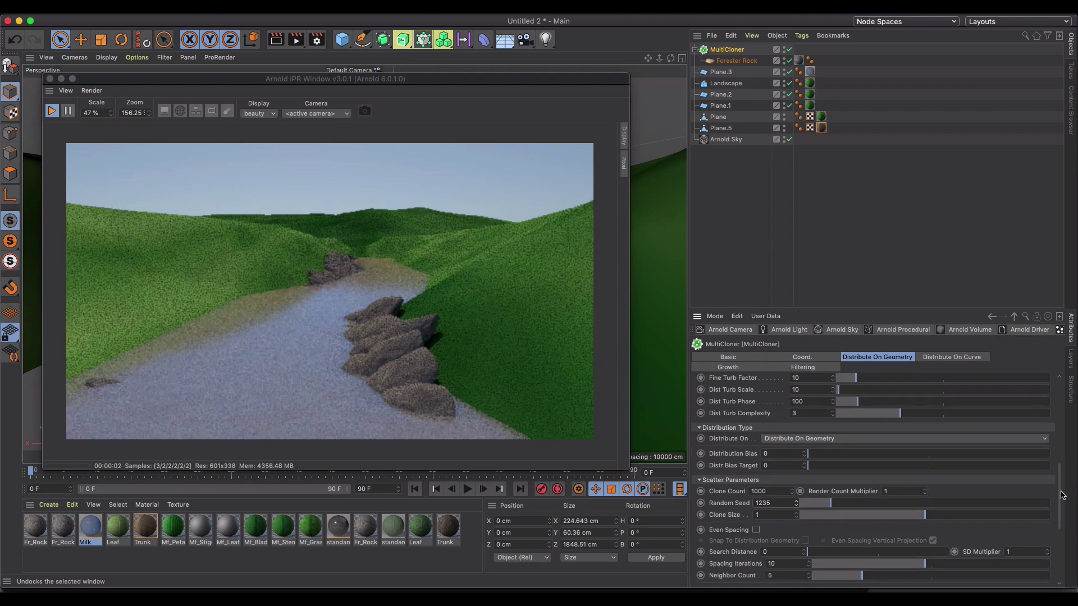
Set the MultiCloner's Turbulize Position to X 86.19 and Z 36.95.
drag(1060, 488, 1061, 541)
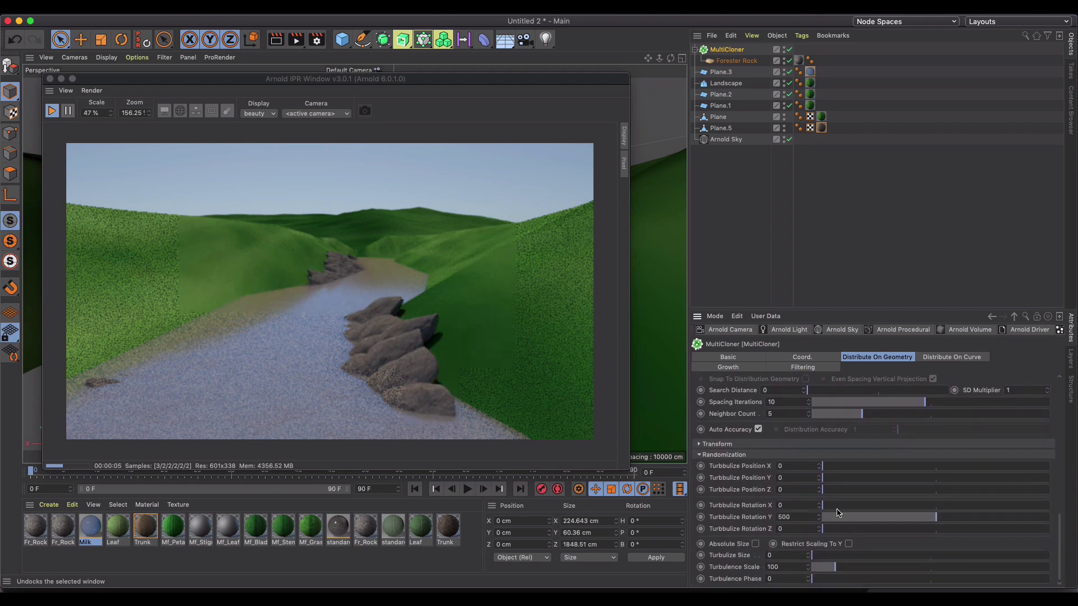
drag(832, 490, 826, 491)
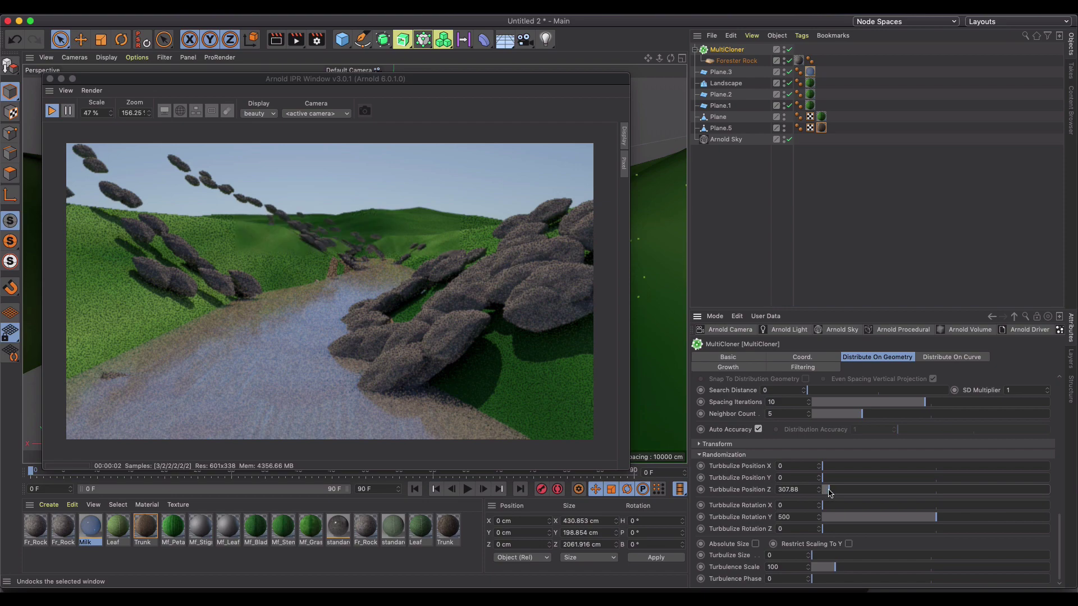
drag(829, 492, 824, 494)
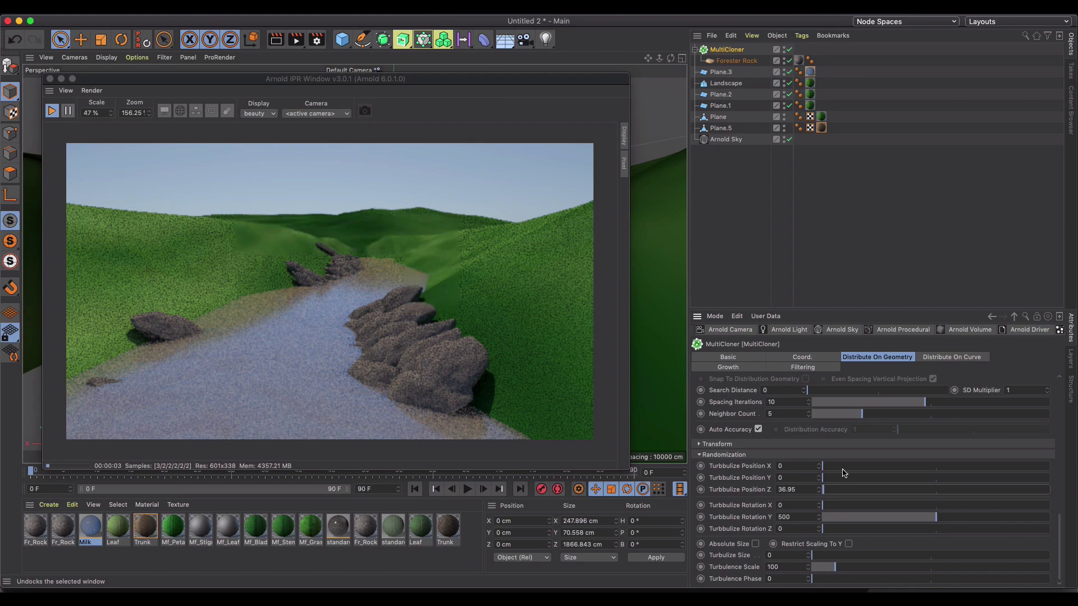
mouse_move(834, 480)
mouse_down()
mouse_move(821, 481)
mouse_move(824, 471)
mouse_up()
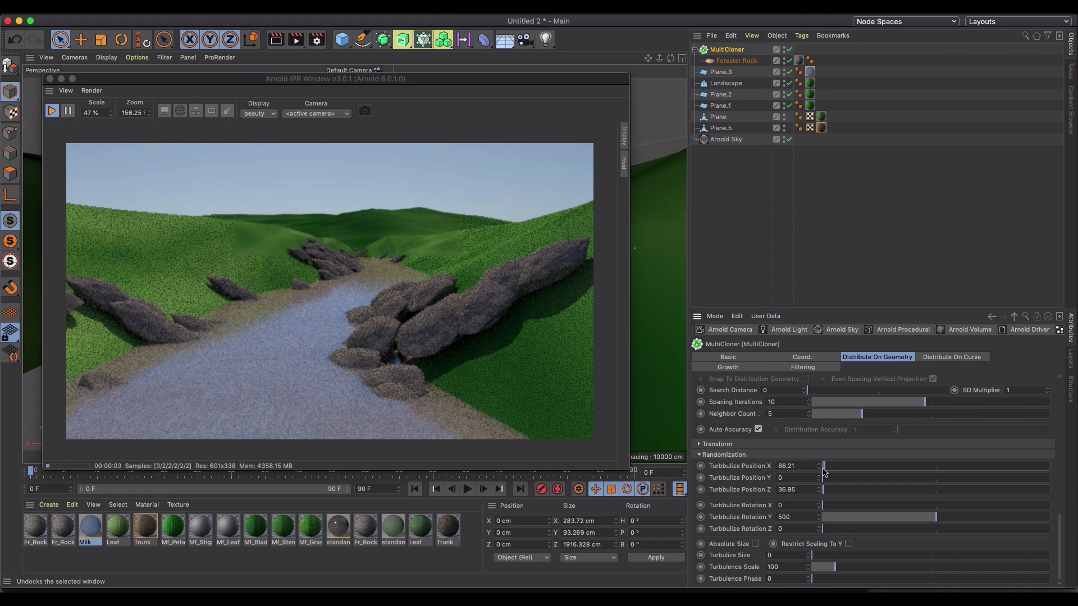
drag(819, 473, 820, 472)
Set Turbulize Rotation X to 1.23 and Y to 316.5.
click(848, 506)
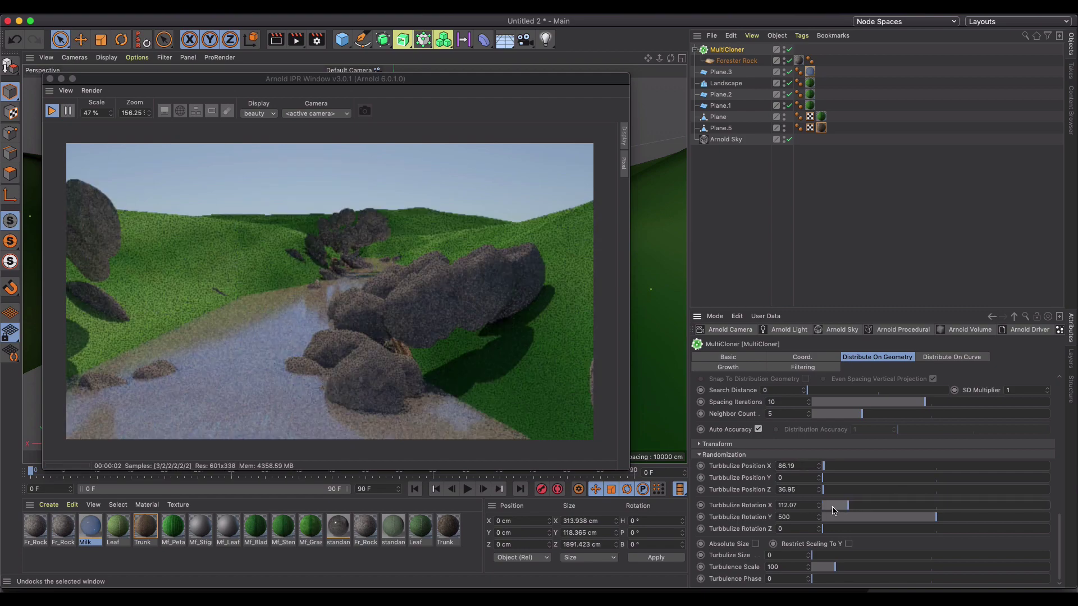
drag(835, 510, 824, 512)
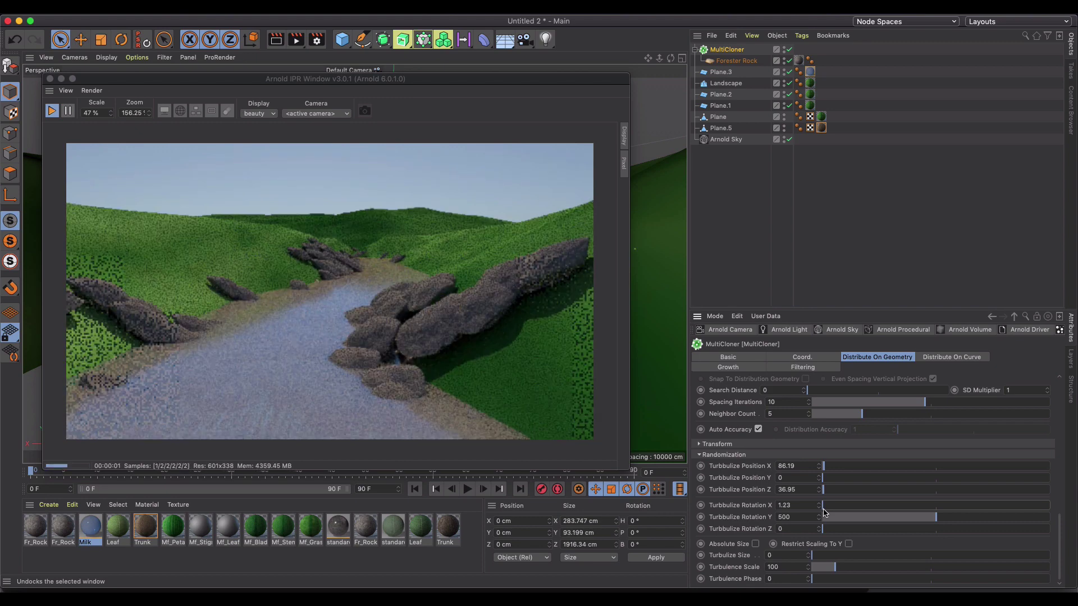
click(858, 517)
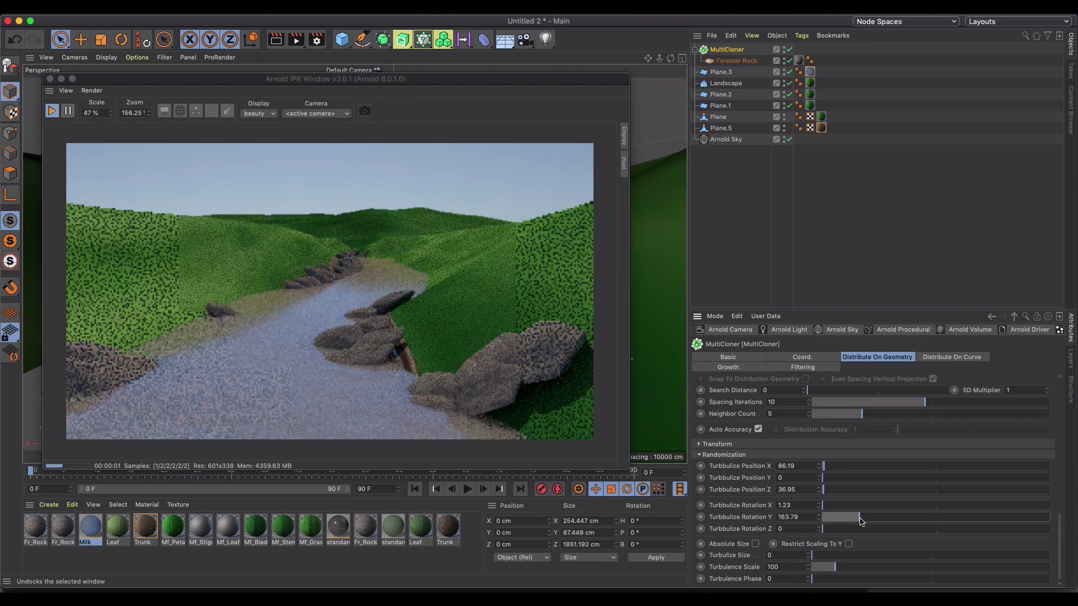
drag(851, 521, 896, 521)
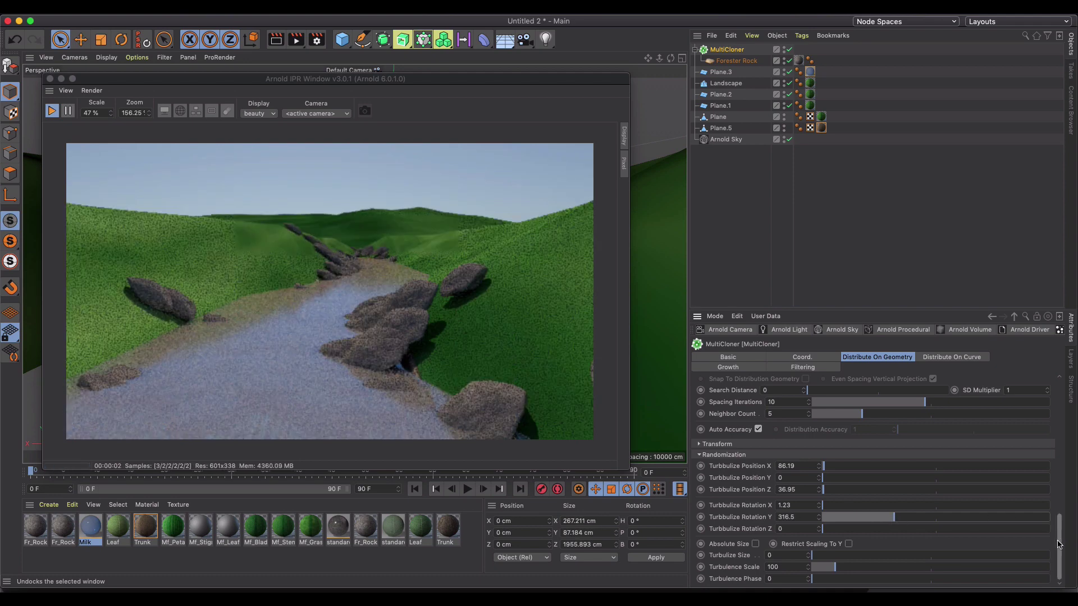
Set the rock MultiCloner's Turbulize Size to 0.4 and Turbulence Scale to about 187.14.
drag(840, 556, 906, 557)
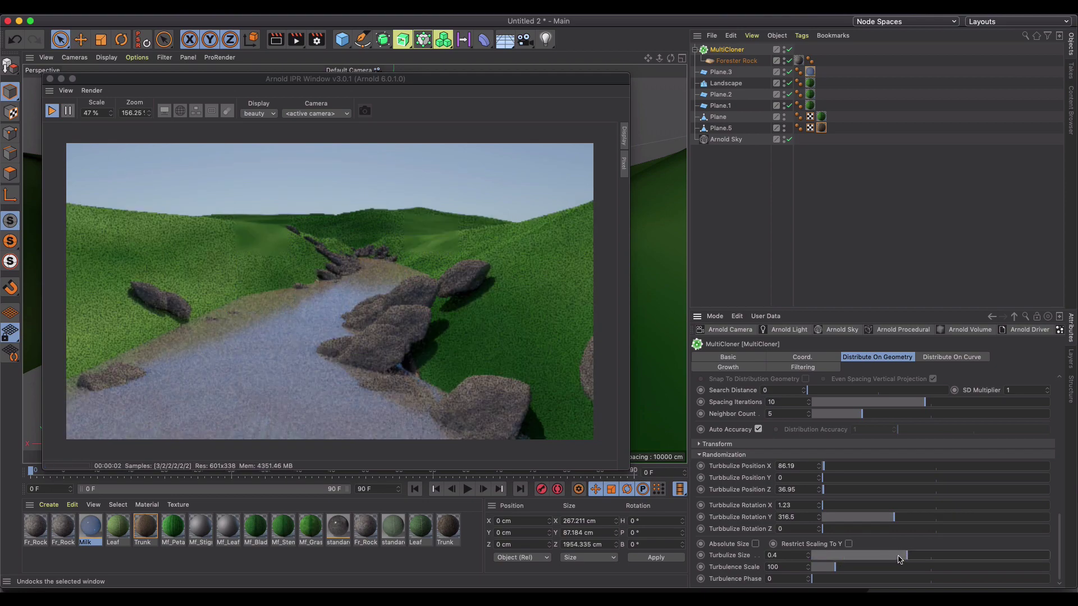
drag(832, 565, 857, 568)
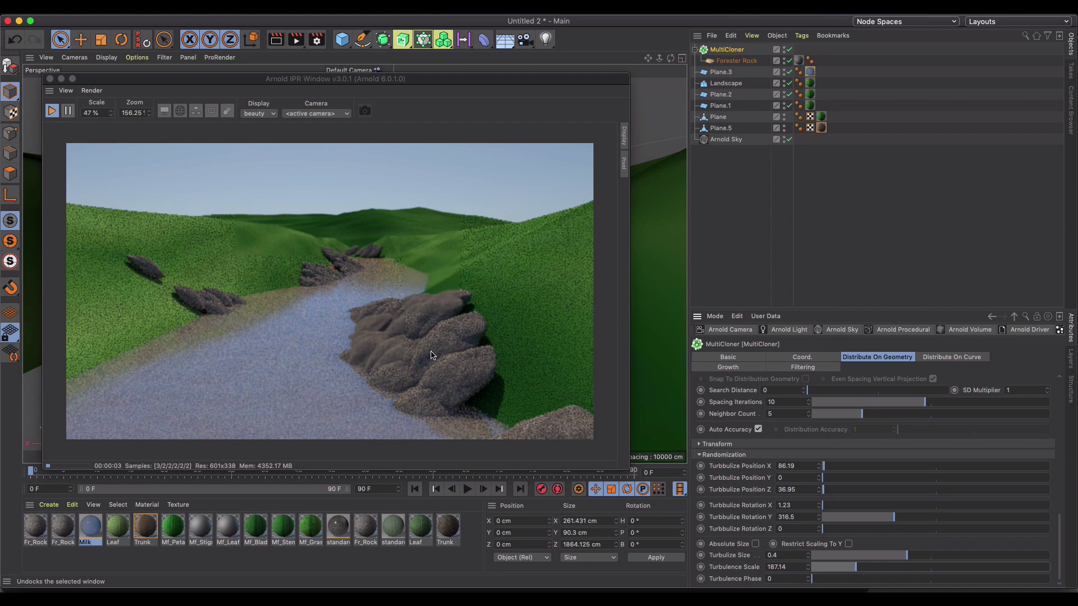
drag(432, 354, 392, 347)
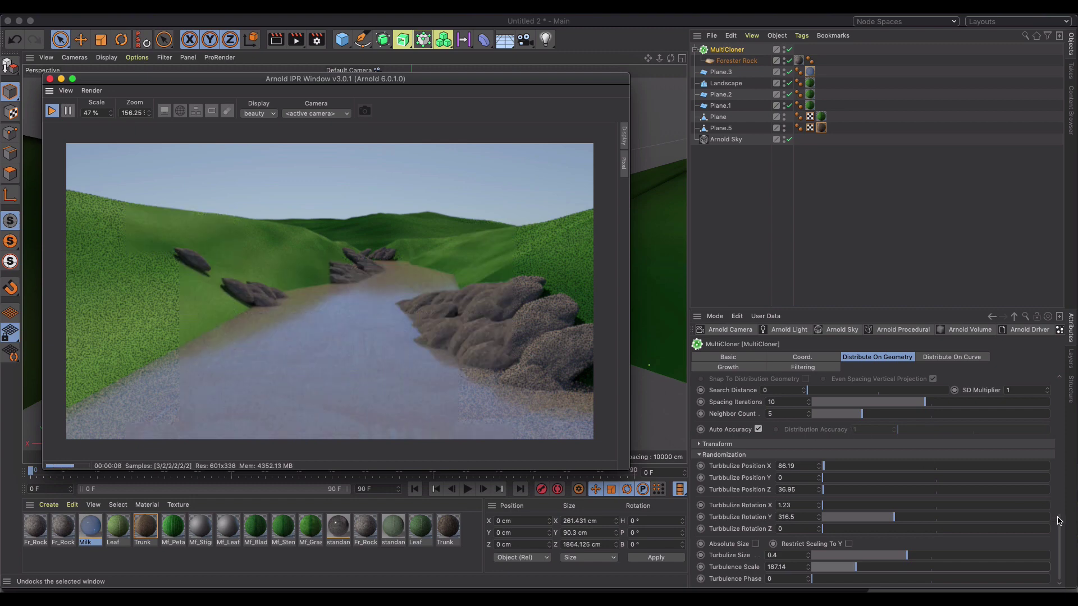
drag(1061, 526, 1064, 391)
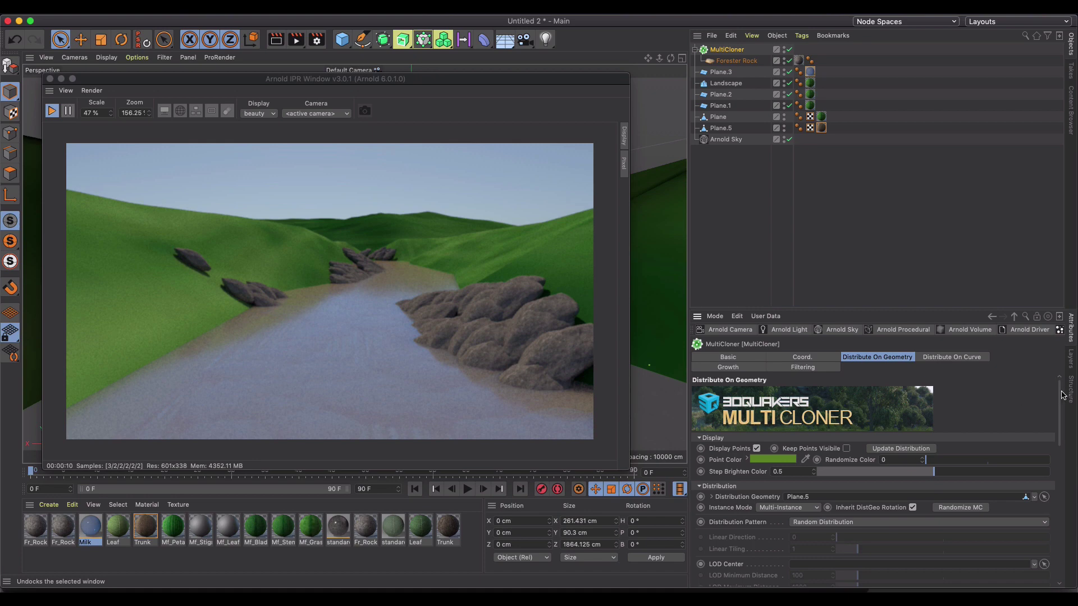
mouse_move(1062, 395)
mouse_down()
mouse_move(1061, 452)
mouse_move(1061, 400)
mouse_up()
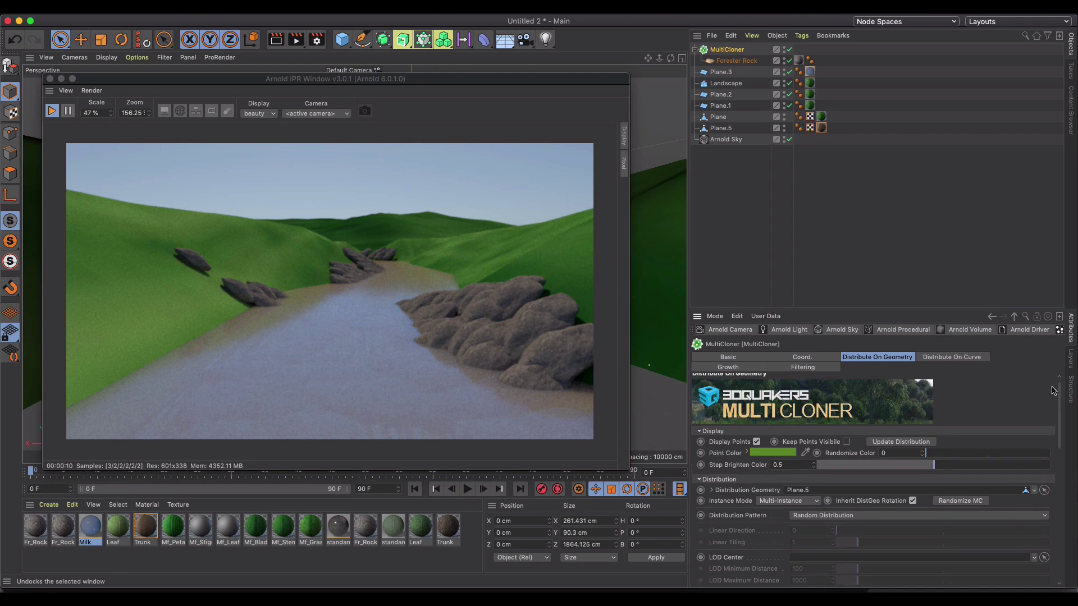
Add a Forester Tree from Extensions > Forester and reduce its Tree Size to 0.11.
click(732, 195)
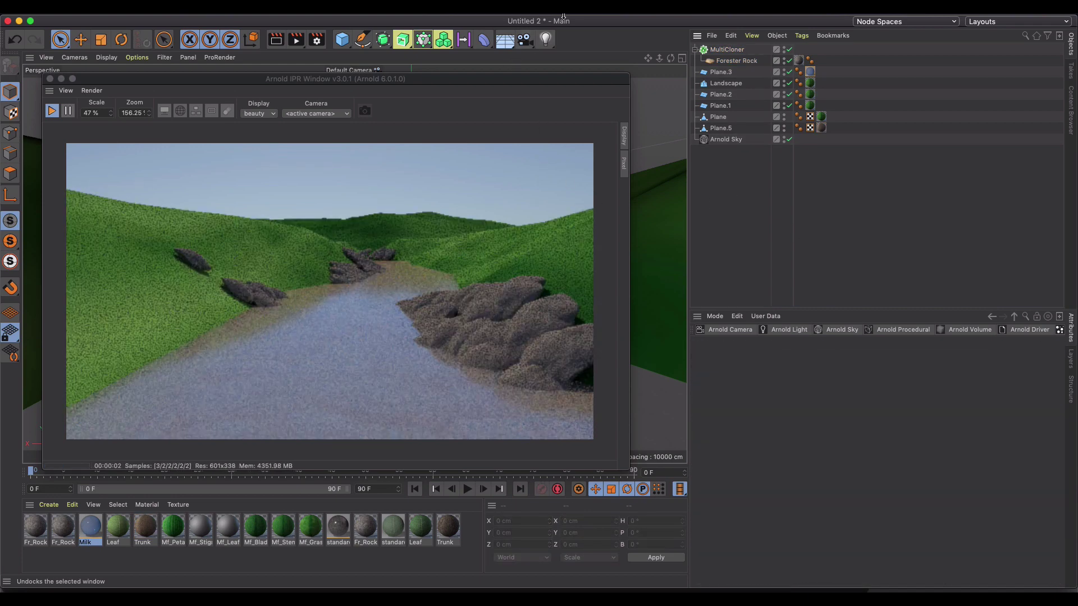
click(626, 7)
mouse_move(724, 212)
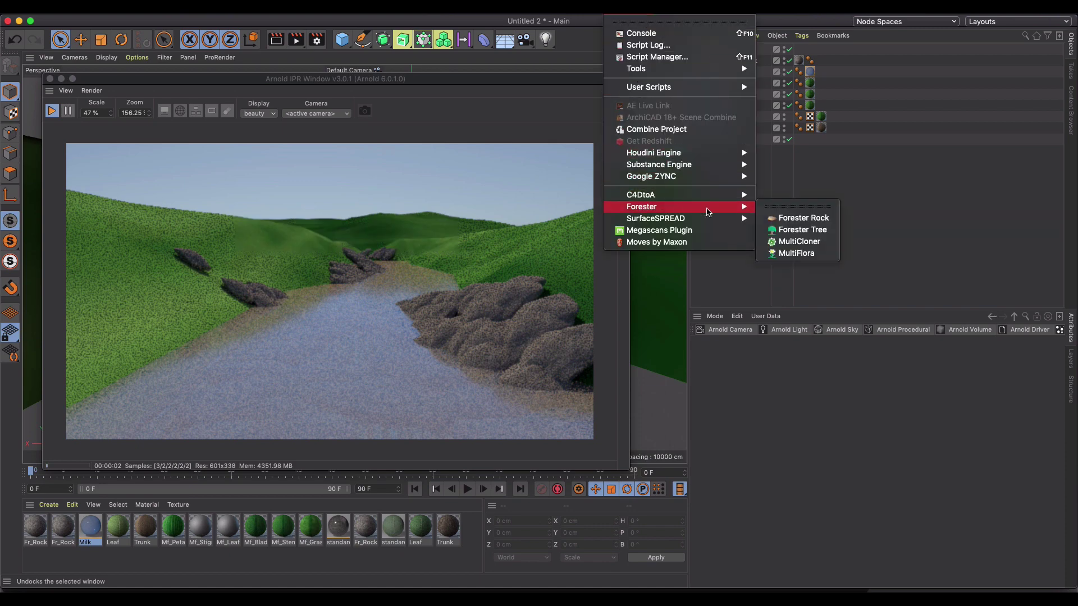
click(802, 230)
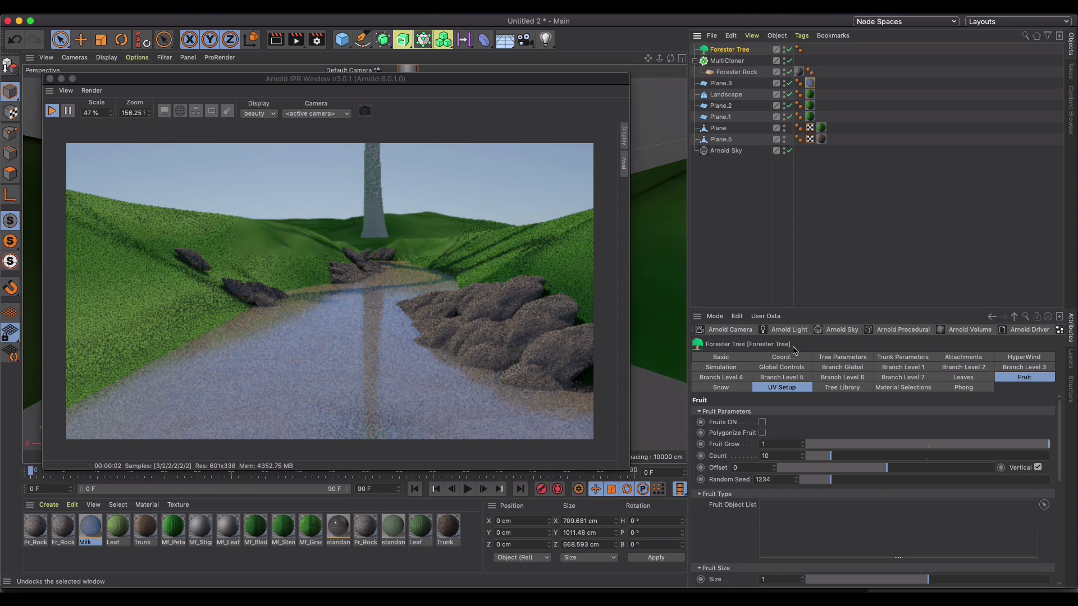
click(842, 357)
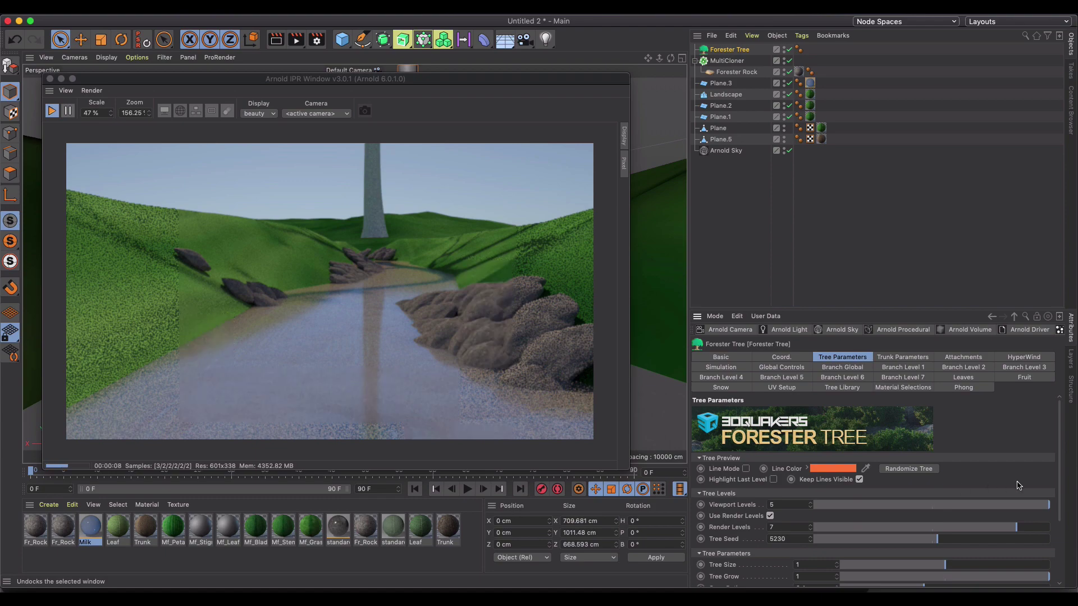
drag(944, 564, 848, 570)
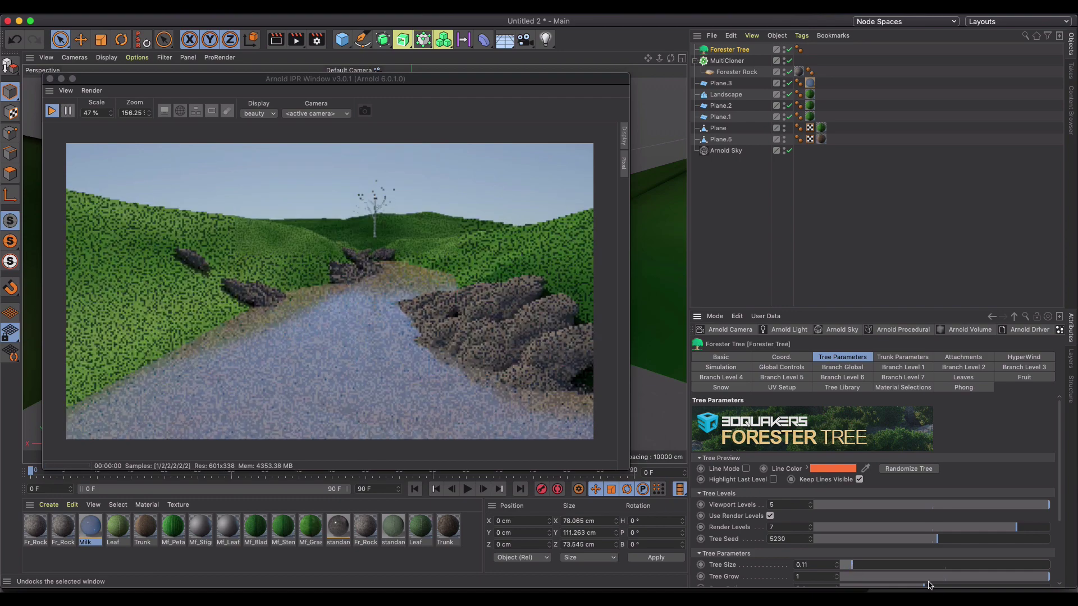
Add a new Forester MultiCloner.1 and nest the Forester Tree under it.
click(627, 8)
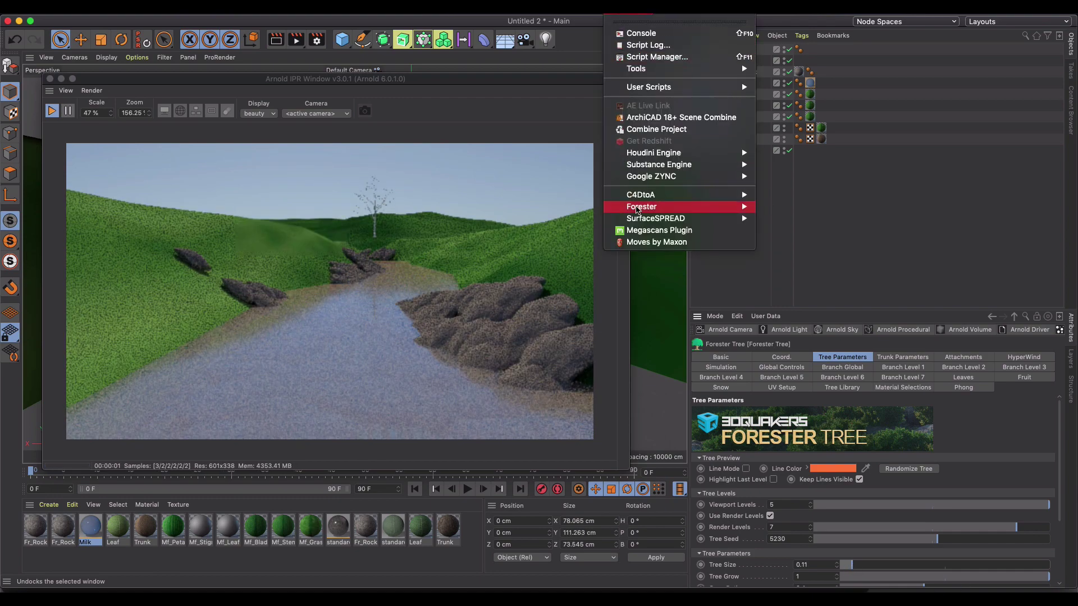
mouse_move(643, 211)
click(785, 231)
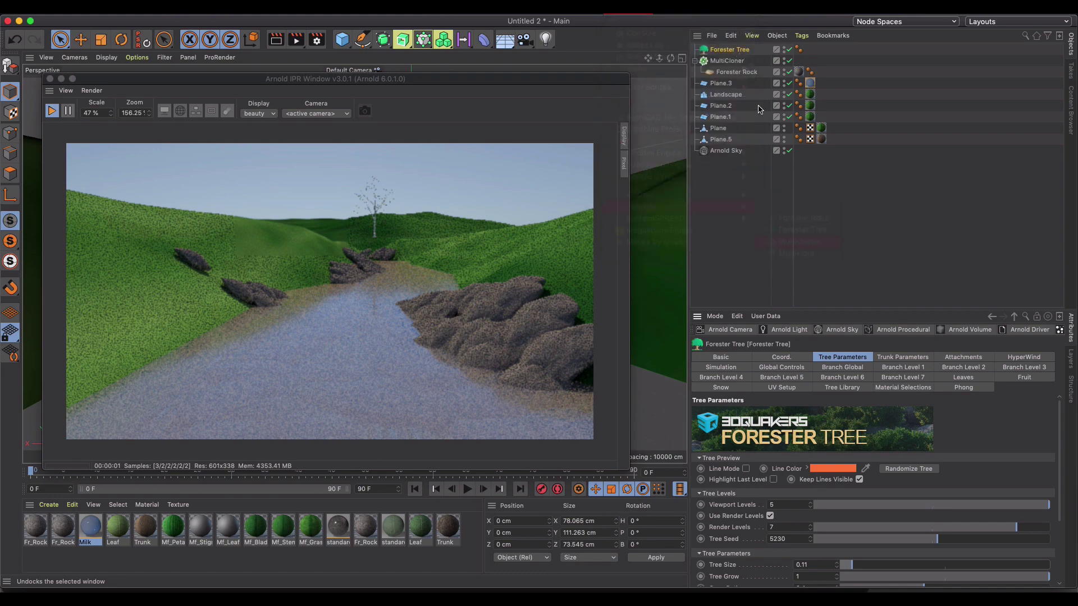
click(733, 61)
drag(735, 55, 730, 51)
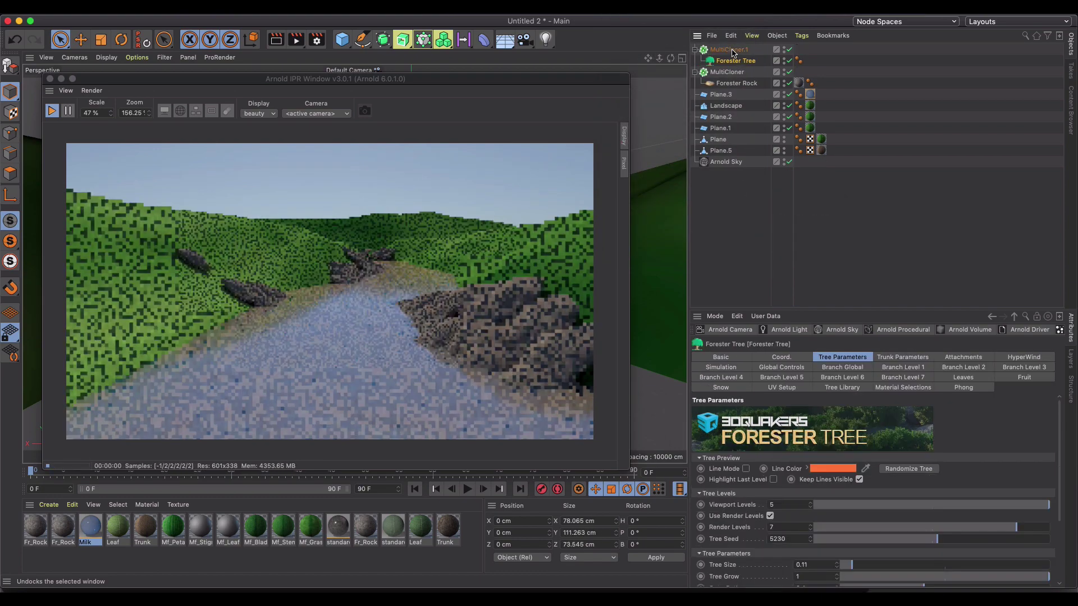
Apply the Pine Tree preset from the Tree Library to the tree.
click(838, 388)
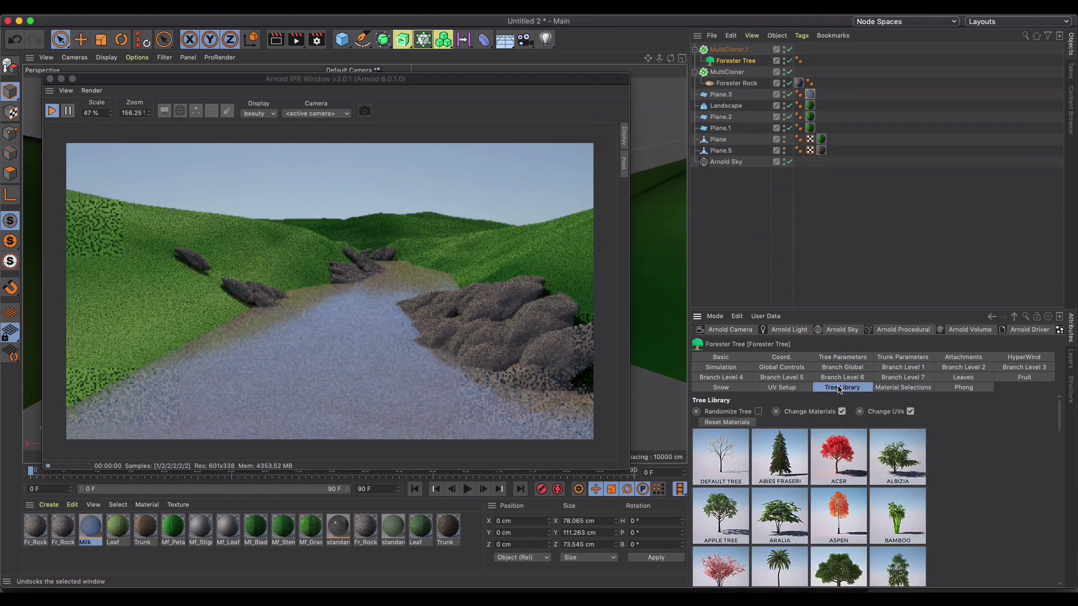
scroll(963, 497, down, 5)
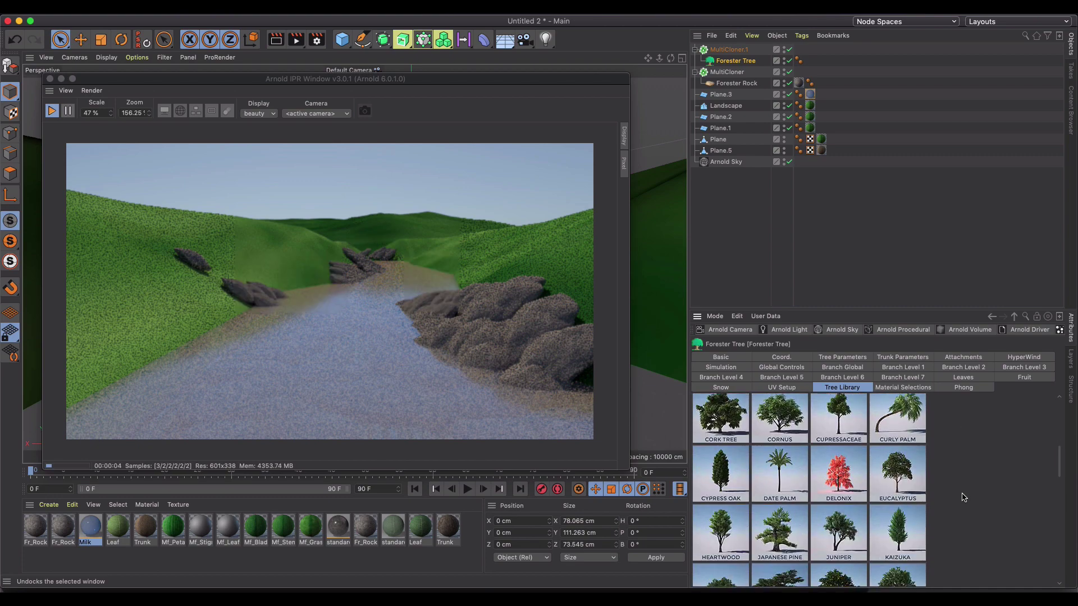
scroll(963, 498, down, 1)
scroll(963, 497, down, 3)
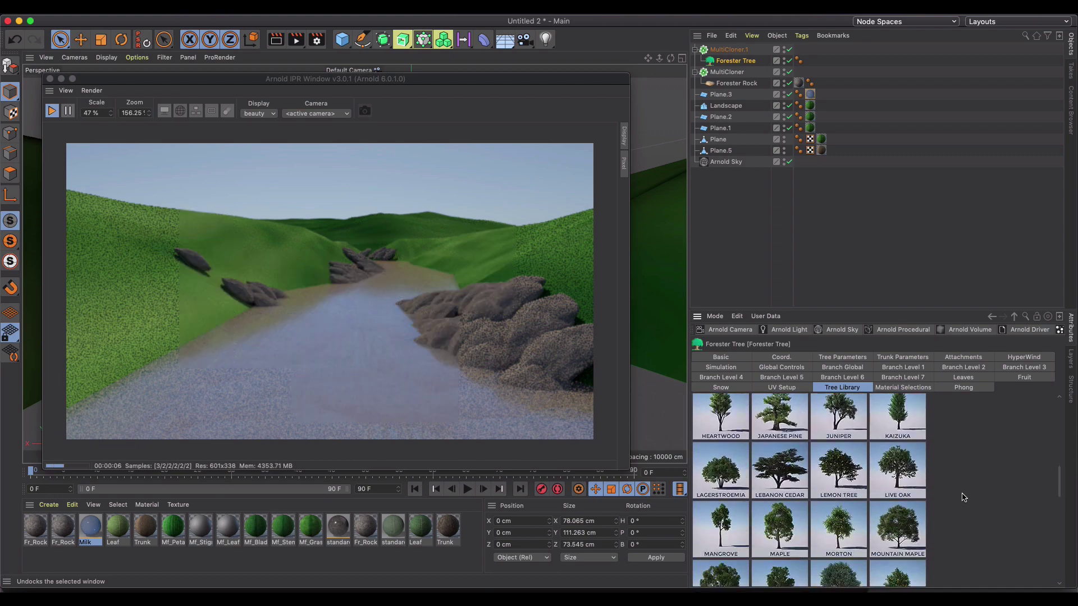
scroll(963, 497, down, 3)
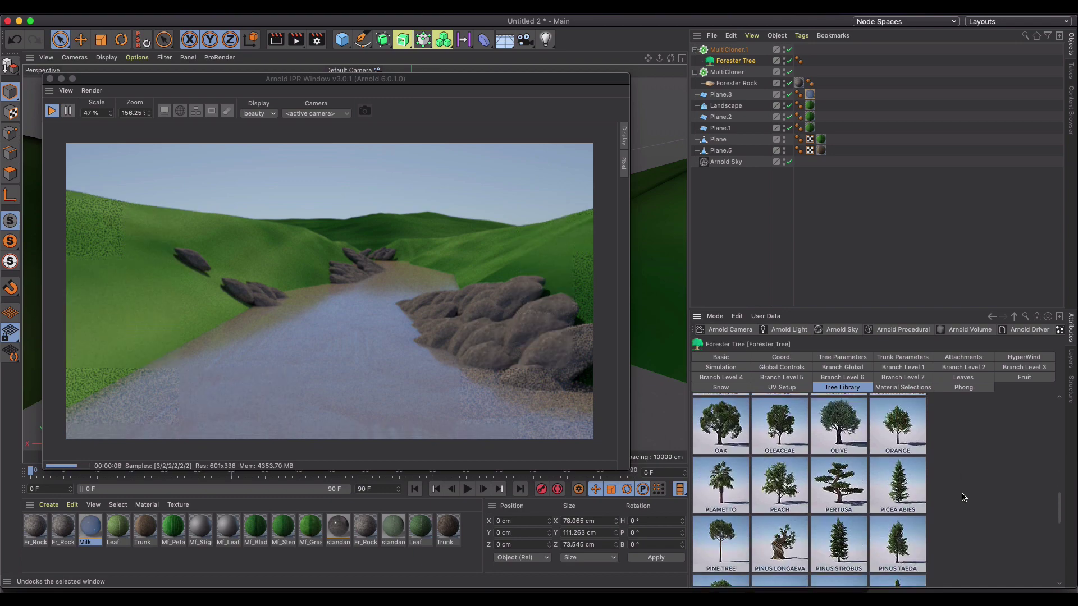
click(705, 508)
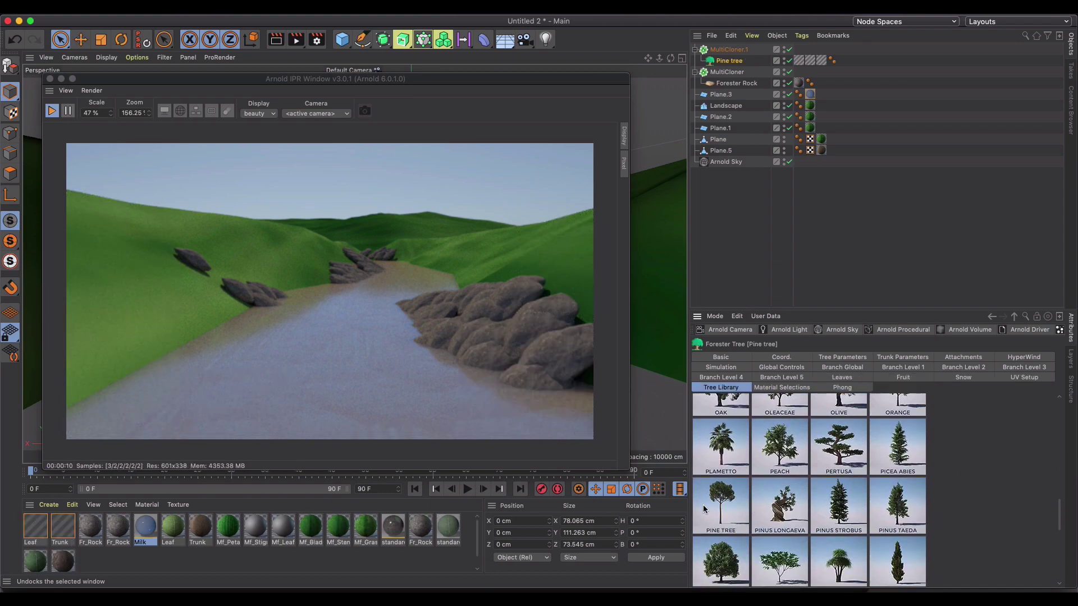
Set Landscape as MultiCloner.1's Distribution Geometry, moving the IPR window aside to reach it.
click(730, 49)
click(492, 249)
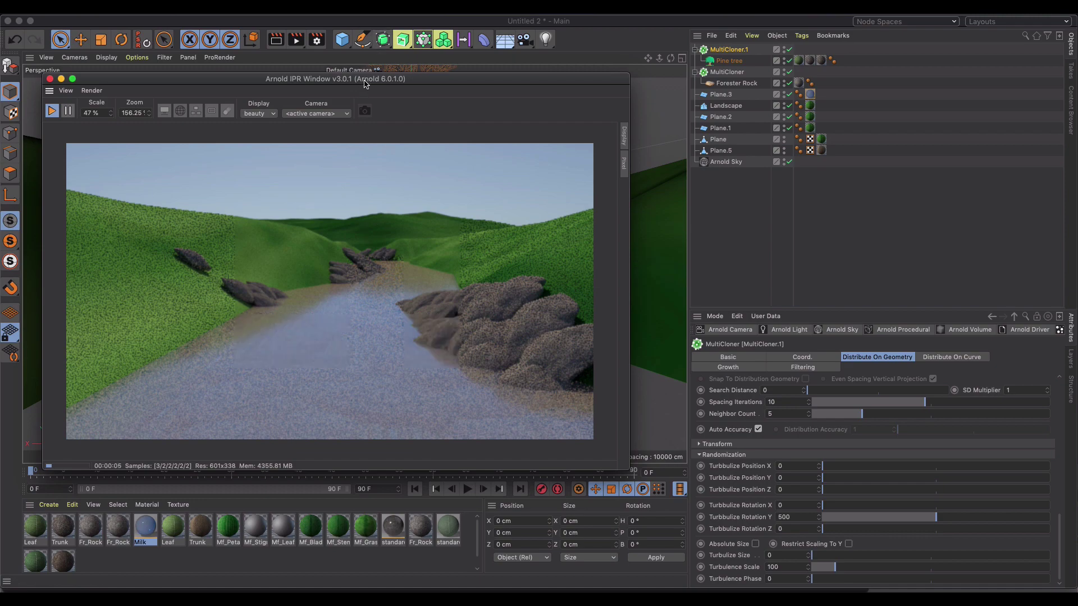
drag(364, 84, 691, 209)
click(463, 176)
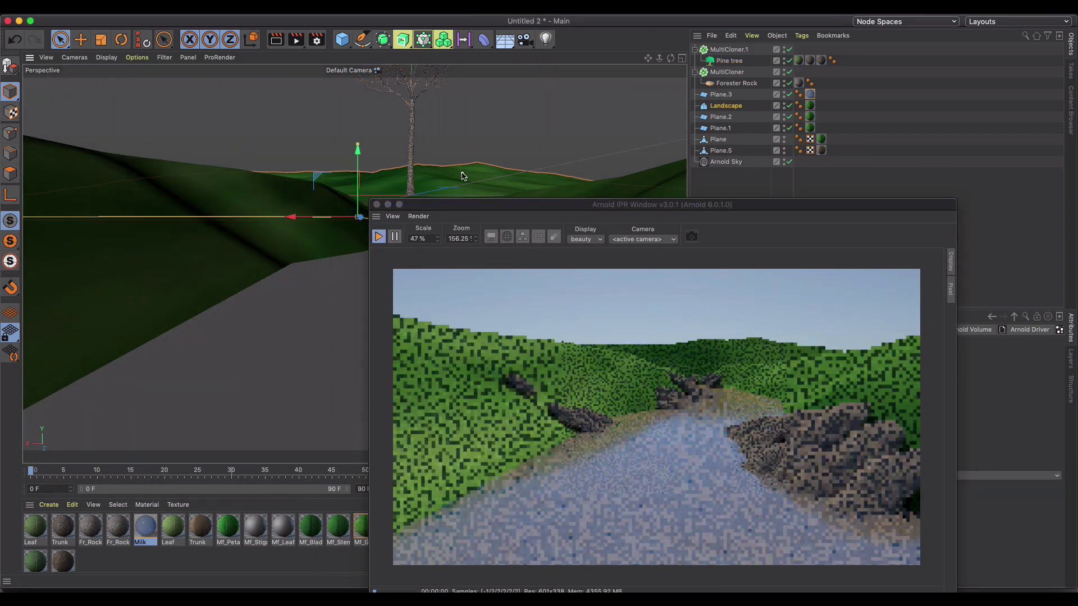
drag(592, 200, 557, 190)
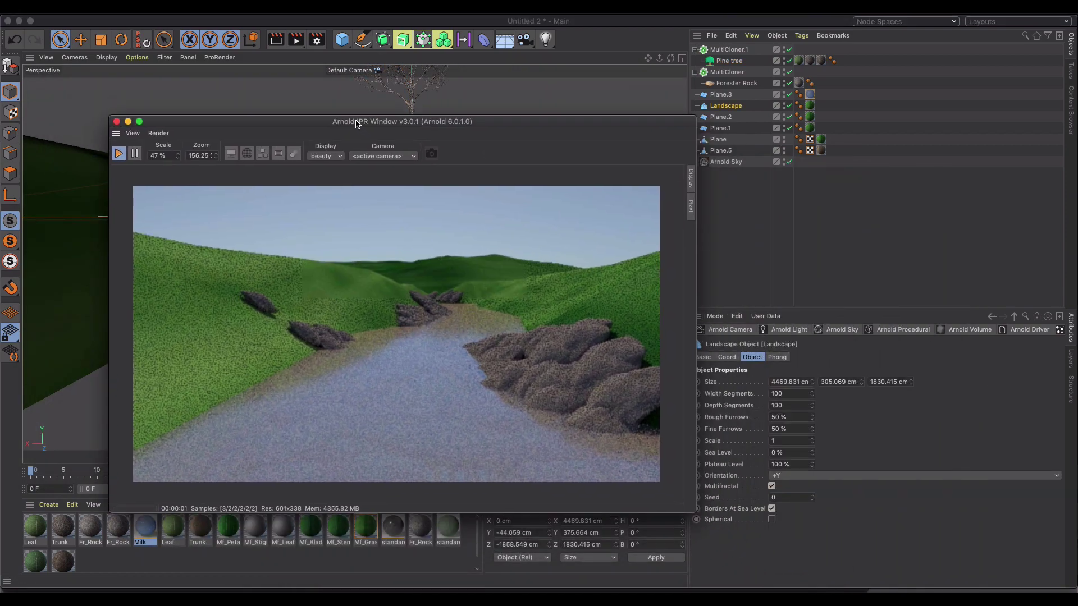
drag(355, 122, 347, 113)
click(729, 50)
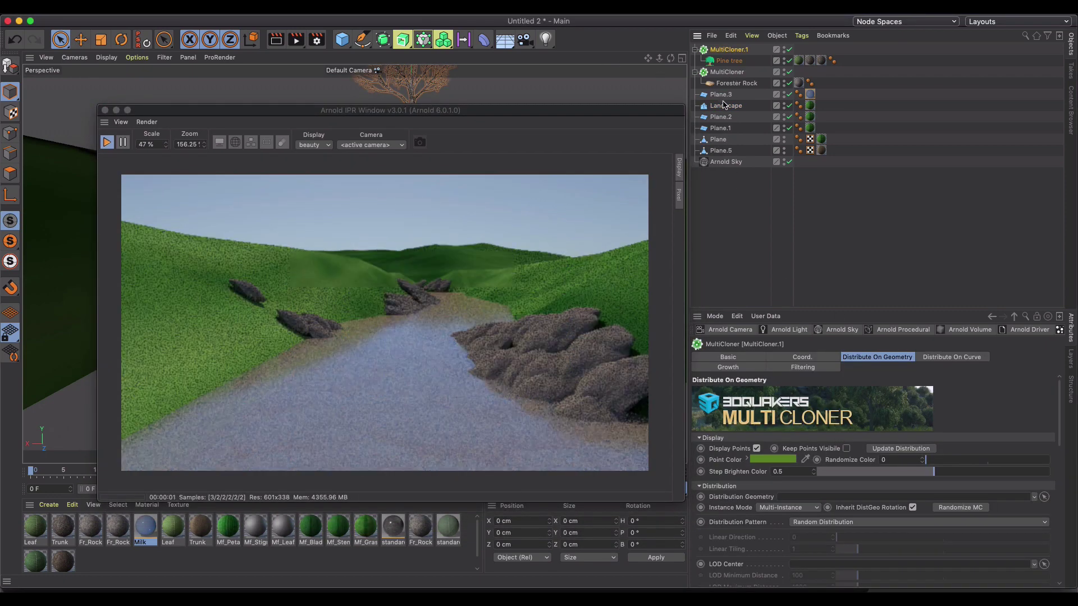
drag(724, 105, 819, 496)
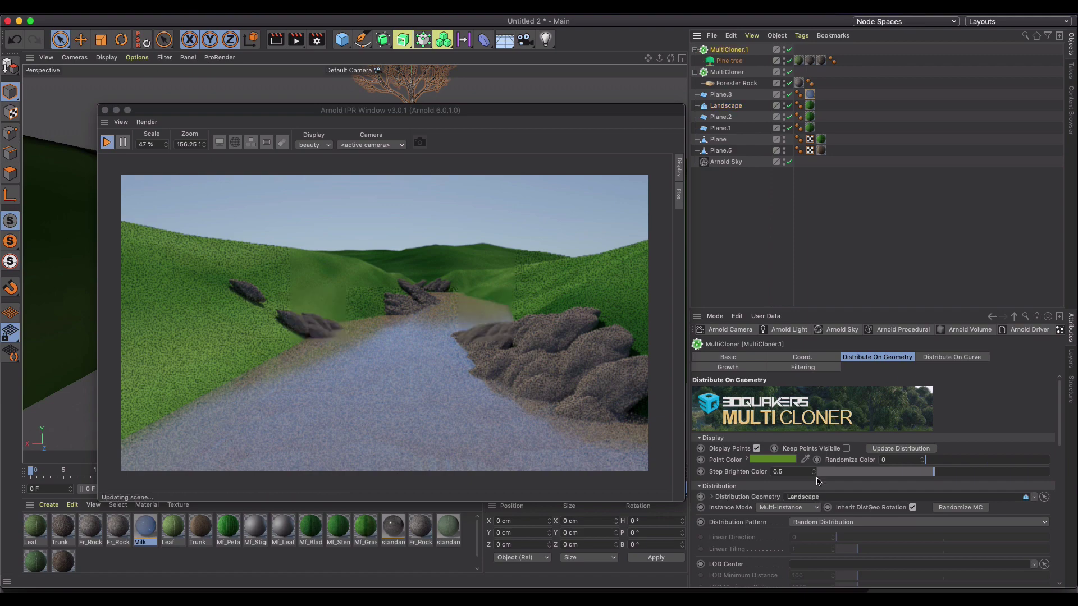
click(332, 108)
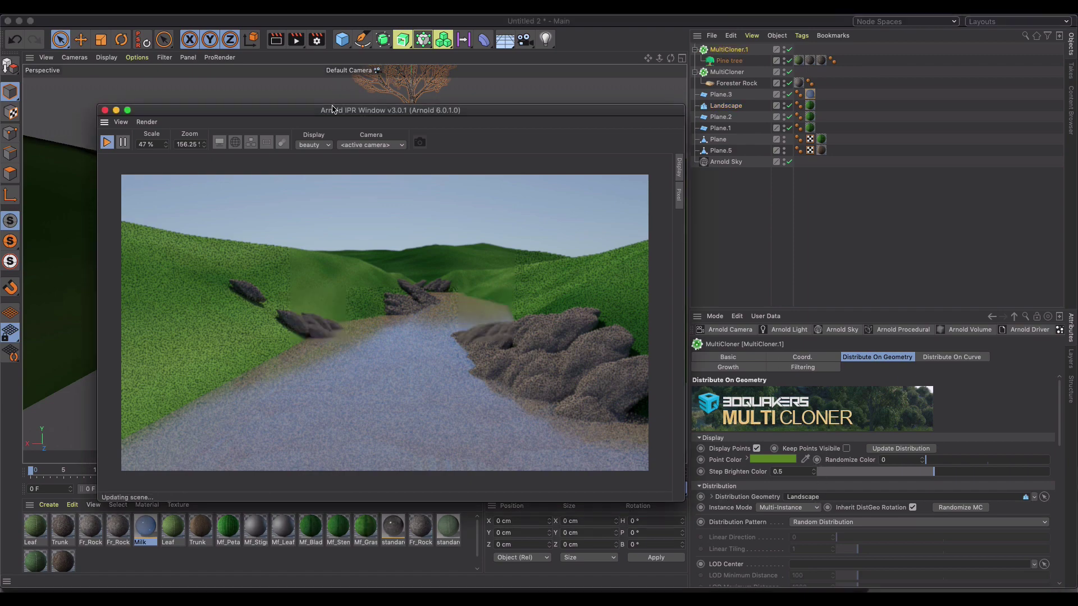
drag(332, 109, 613, 77)
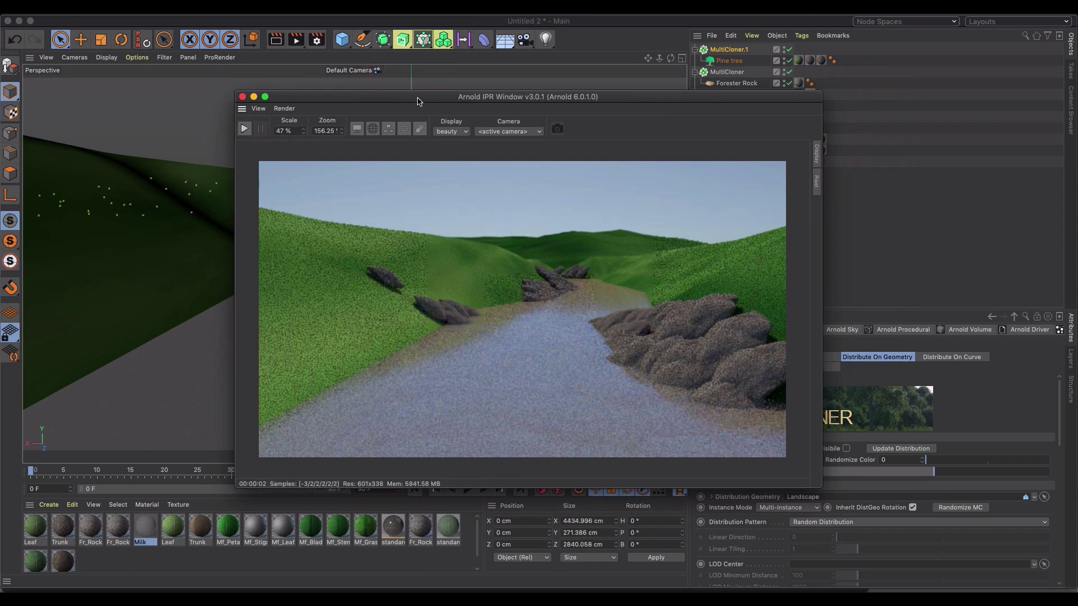
Place the Arnold IPR window back over the viewport and restart the interactive render.
drag(417, 101, 415, 242)
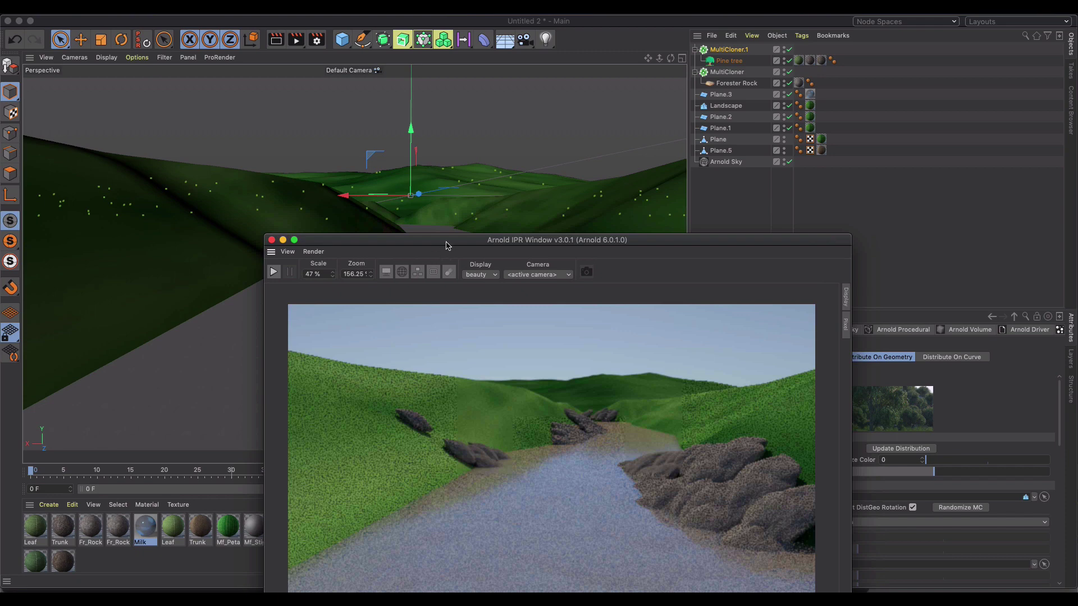
drag(474, 246, 312, 145)
click(111, 172)
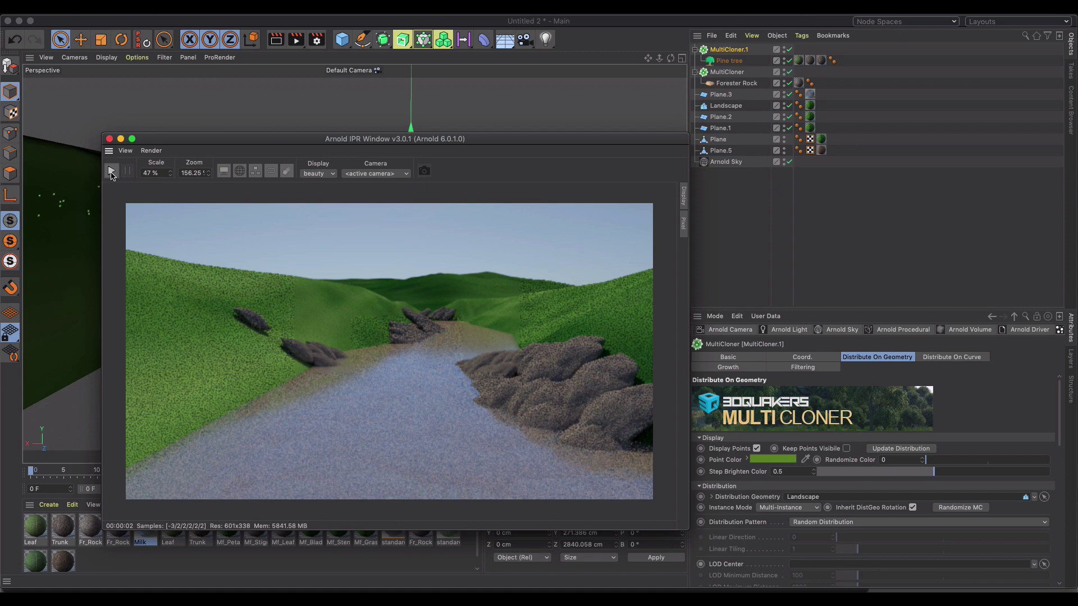
click(111, 172)
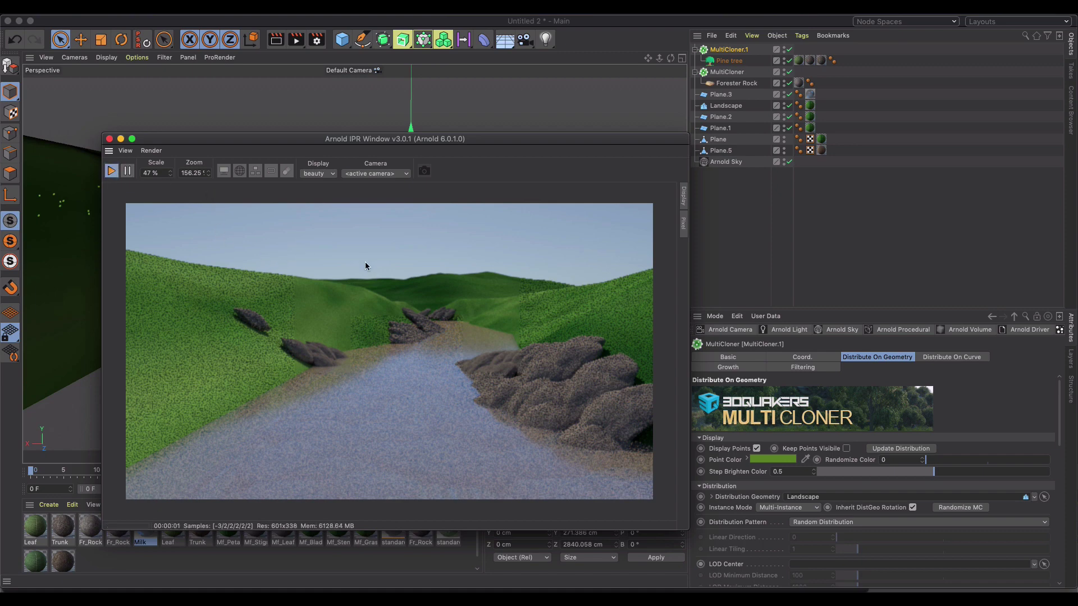